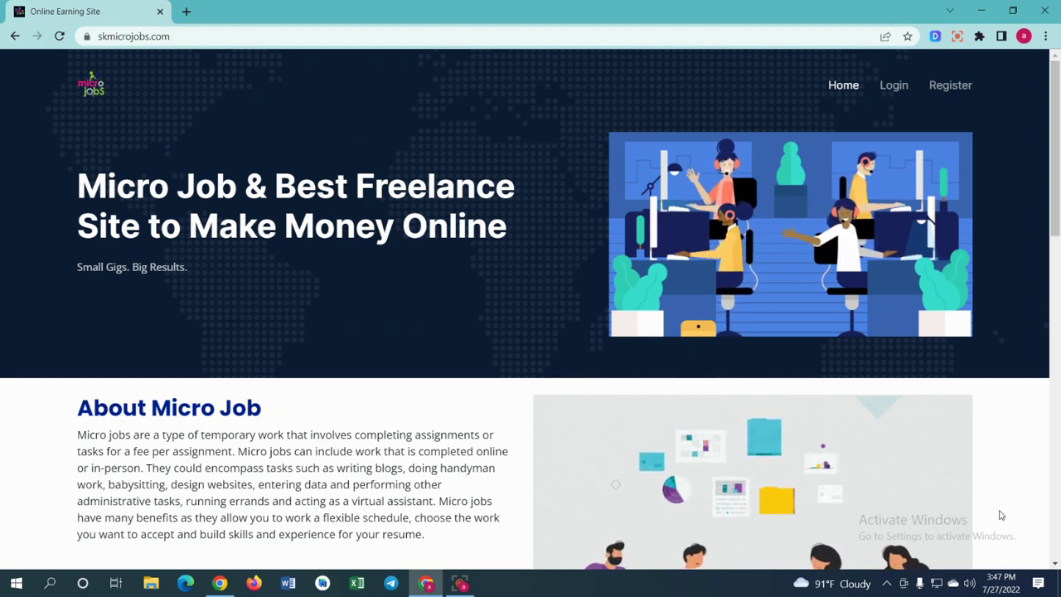
Step: Look over the Micro Jobs home page, including its web address and the About Micro Job section
{"action": "scroll", "coordinate": [595, 473], "scroll_direction": "down", "scroll_amount": 2}
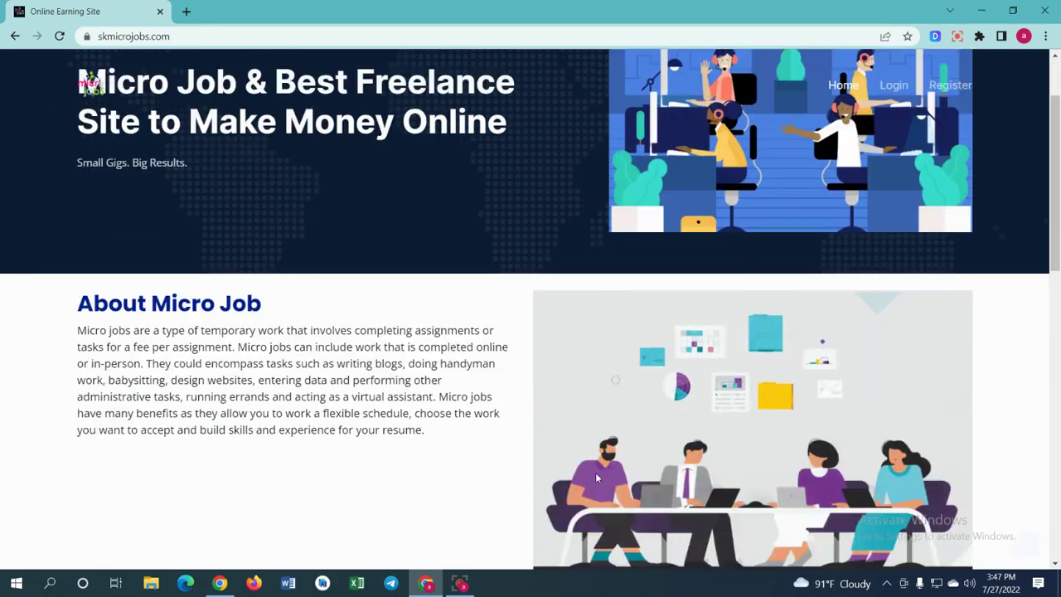
{"action": "scroll", "coordinate": [595, 472], "scroll_direction": "up", "scroll_amount": 2}
{"action": "scroll", "coordinate": [105, 186], "scroll_direction": "down", "scroll_amount": 4}
{"action": "scroll", "coordinate": [111, 183], "scroll_direction": "up", "scroll_amount": 2}
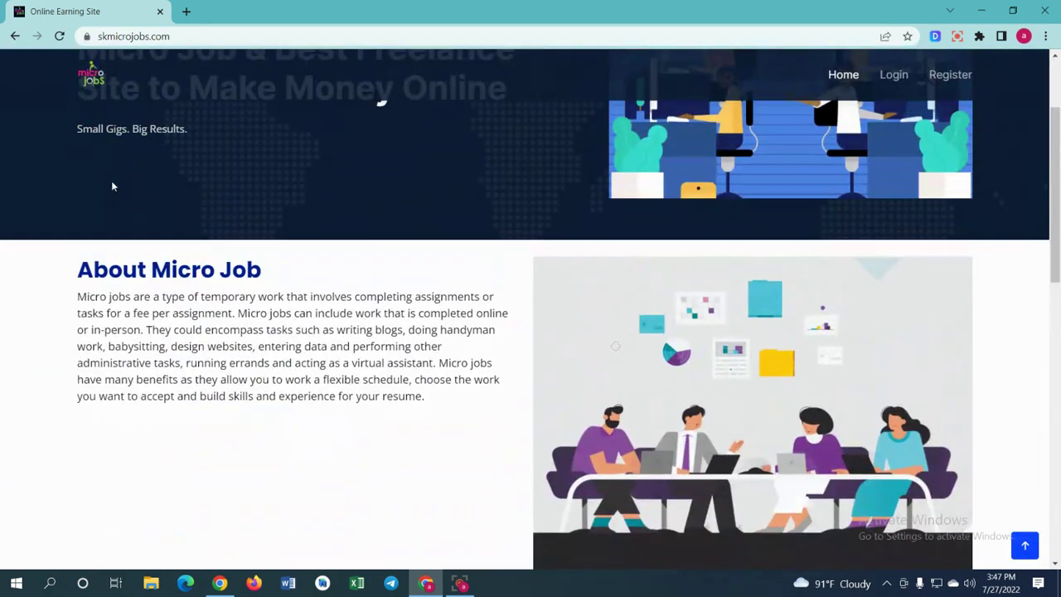
{"action": "left_click", "coordinate": [182, 36]}
{"action": "left_click", "coordinate": [179, 37]}
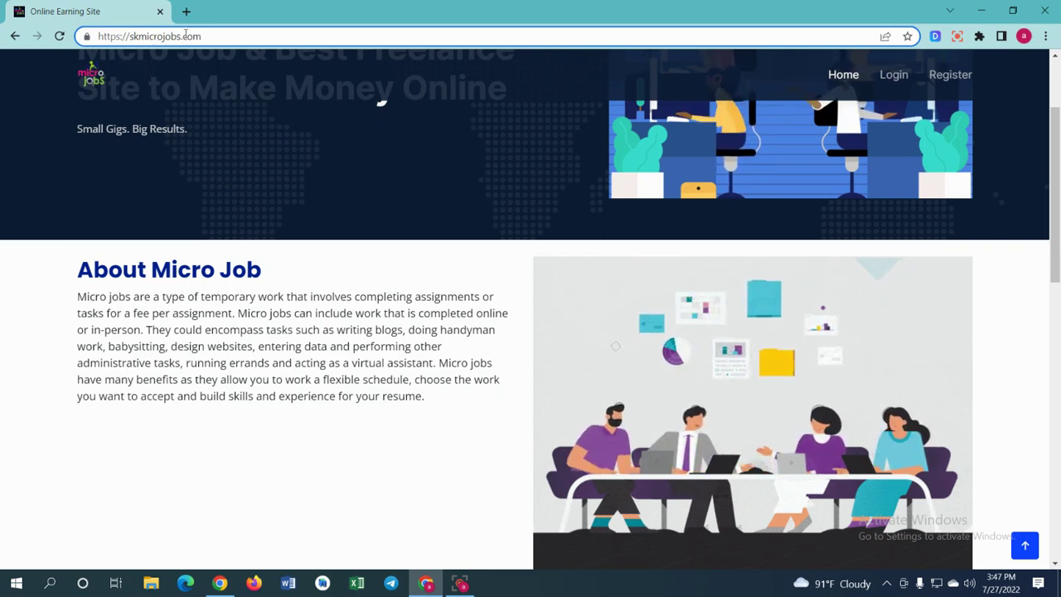
{"action": "left_click", "coordinate": [11, 199]}
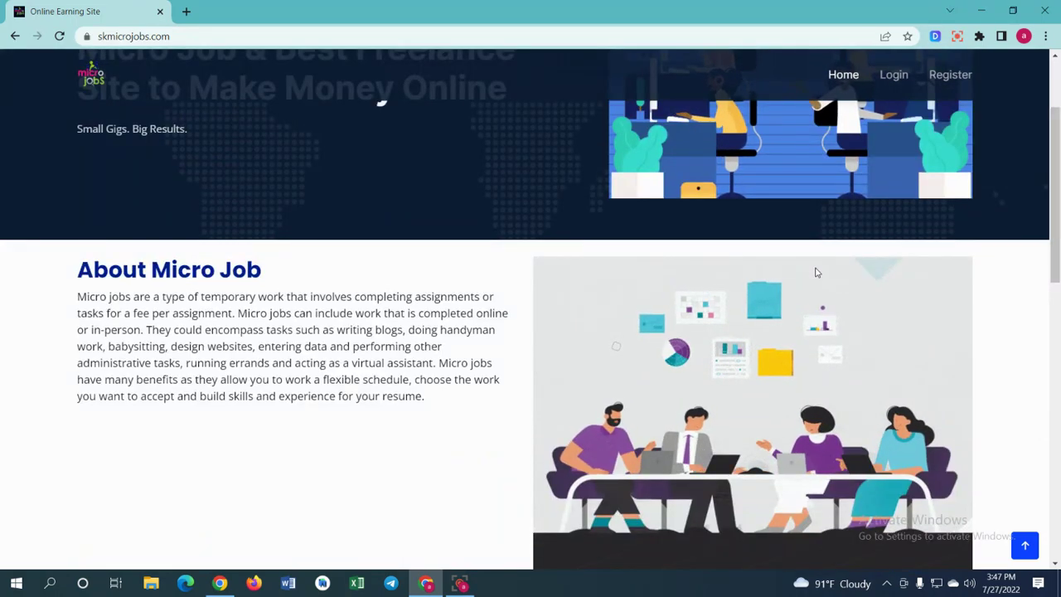
{"action": "scroll", "coordinate": [794, 368], "scroll_direction": "up", "scroll_amount": 2}
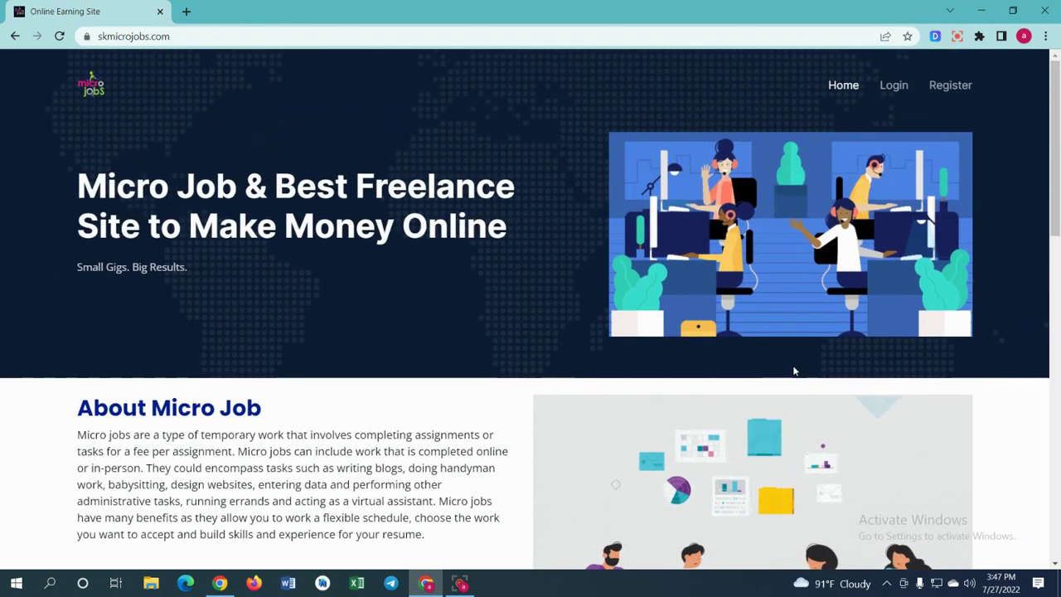
Step: Open the site's registration page and choose Bangladesh as the country in the sign-up form
{"action": "left_click", "coordinate": [947, 87]}
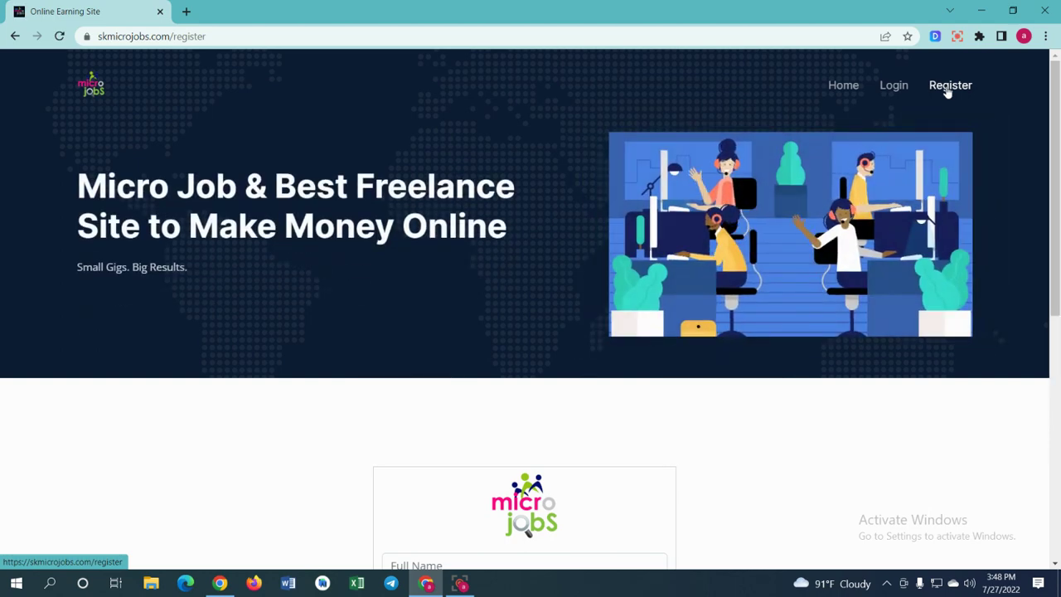
{"action": "scroll", "coordinate": [693, 315], "scroll_direction": "down", "scroll_amount": 4}
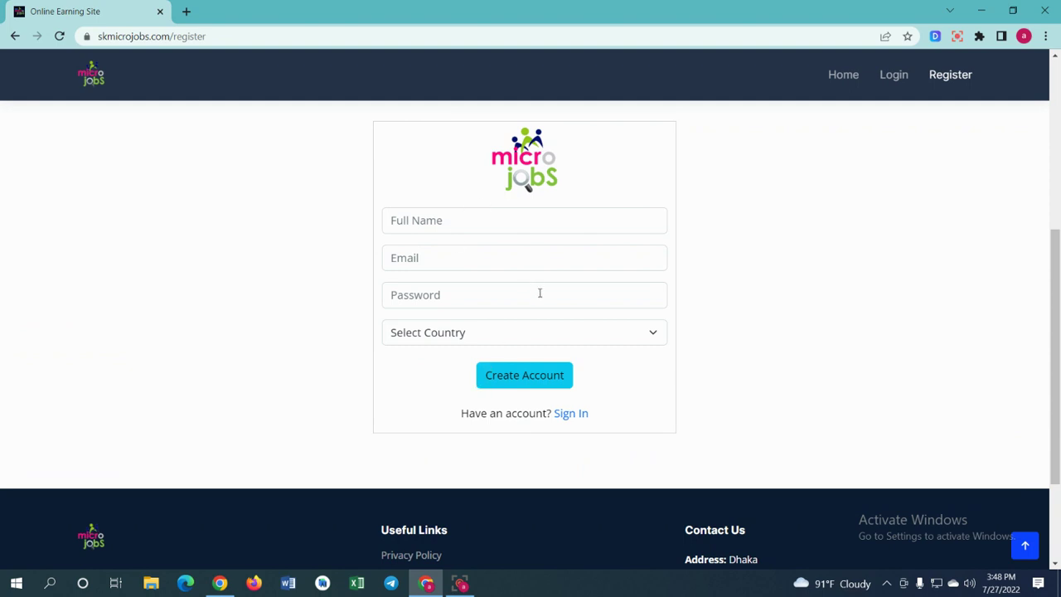
{"action": "left_click", "coordinate": [629, 334]}
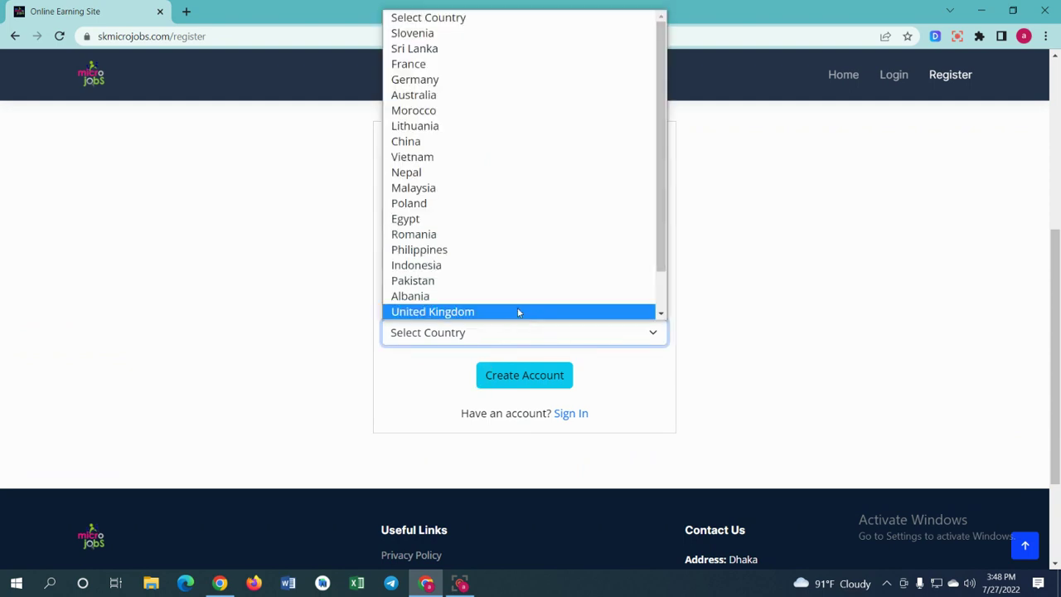
{"action": "scroll", "coordinate": [512, 307], "scroll_direction": "down", "scroll_amount": 2}
{"action": "key", "text": "Escape"}
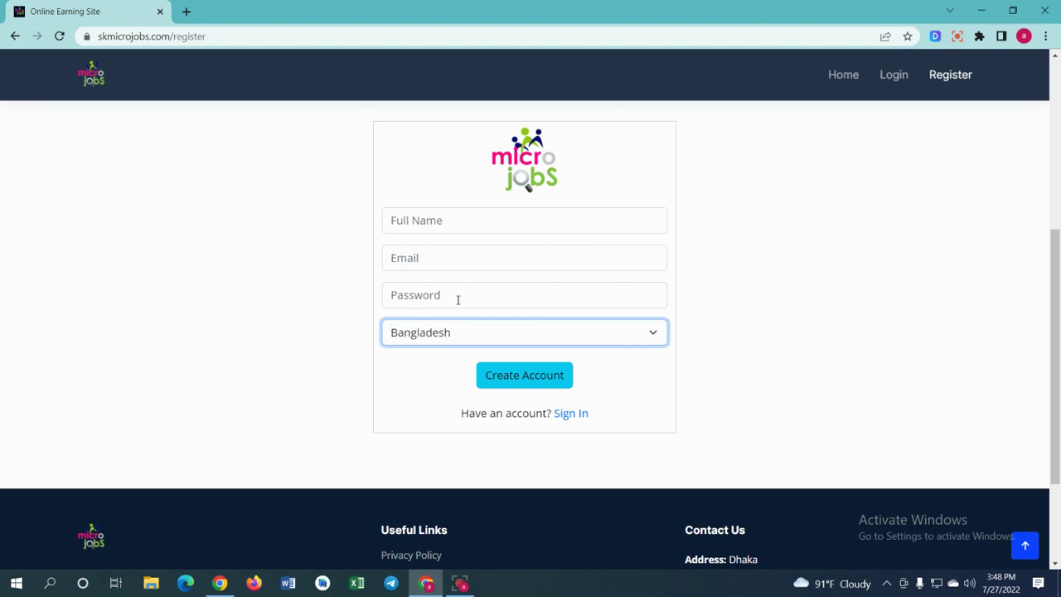
Step: Enter the account password in the Password field of the registration form
{"action": "left_click", "coordinate": [457, 297]}
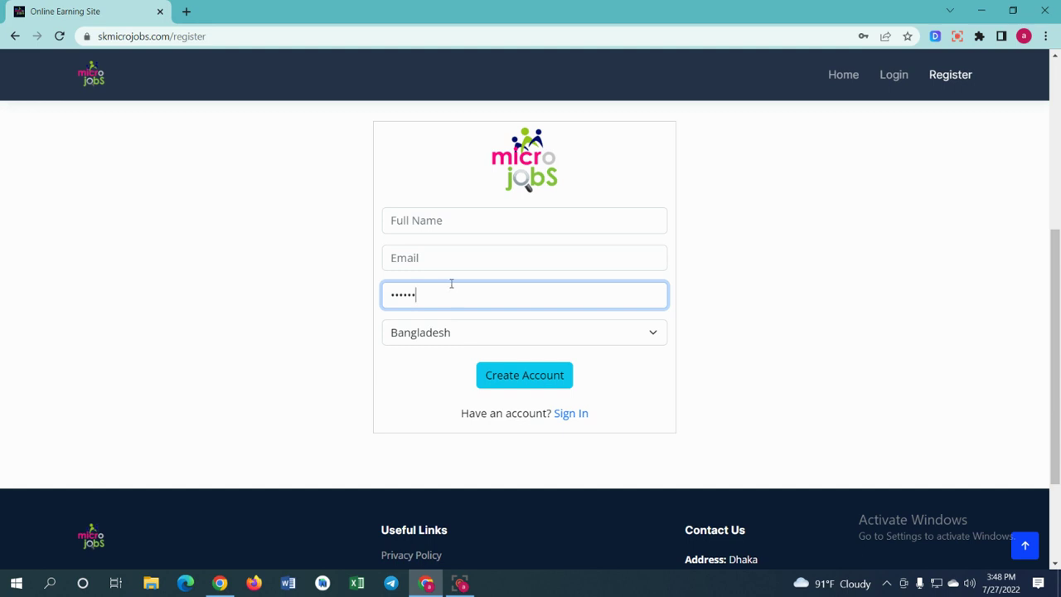
{"action": "left_click", "coordinate": [455, 261]}
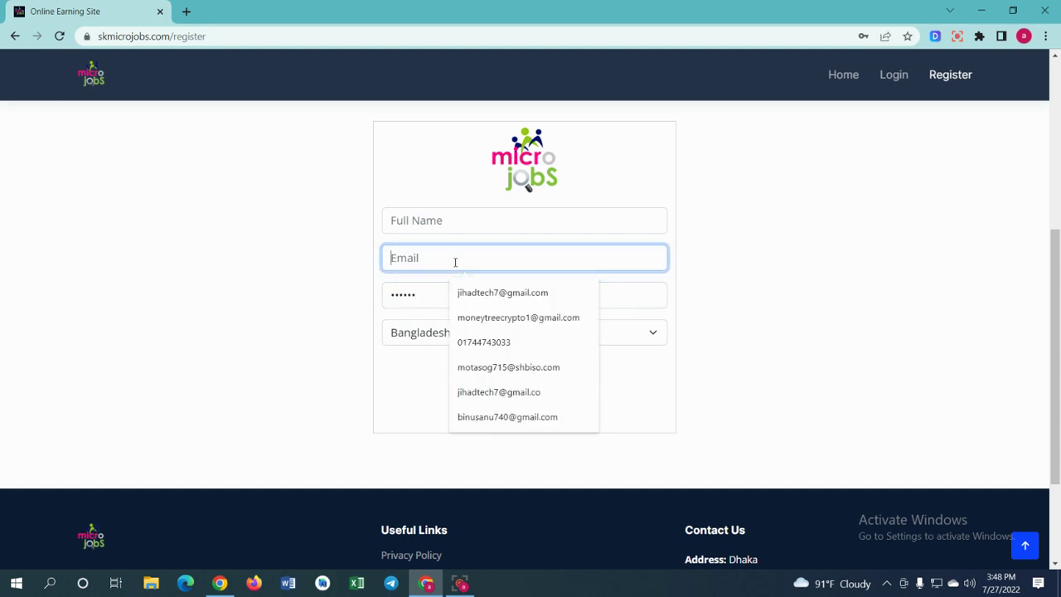
{"action": "left_click", "coordinate": [845, 313]}
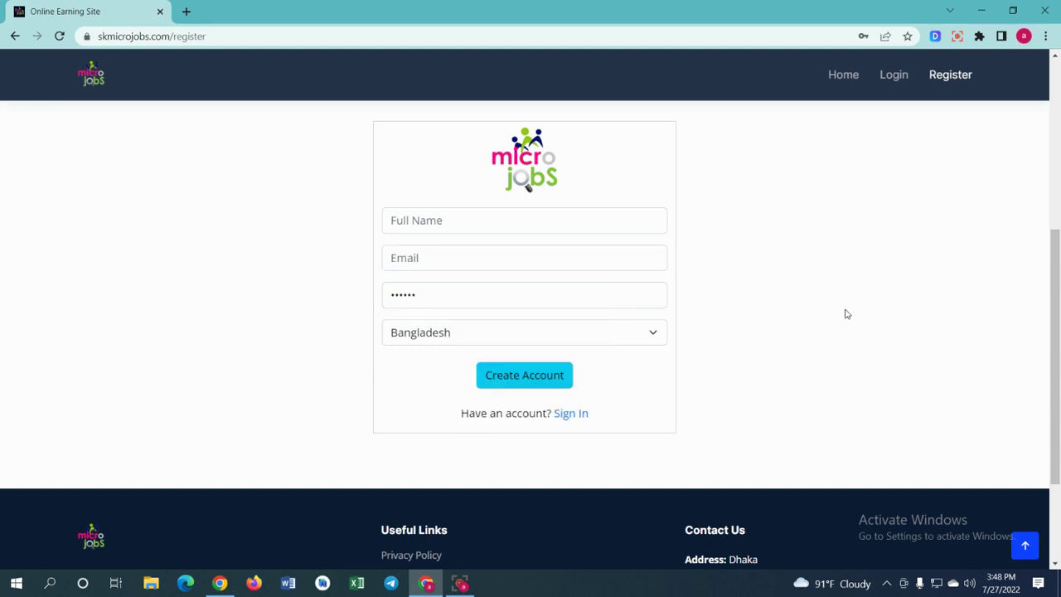
Step: Copy the signed-in Google account's e-mail address from the account details on a new browser tab
{"action": "left_click", "coordinate": [1024, 36]}
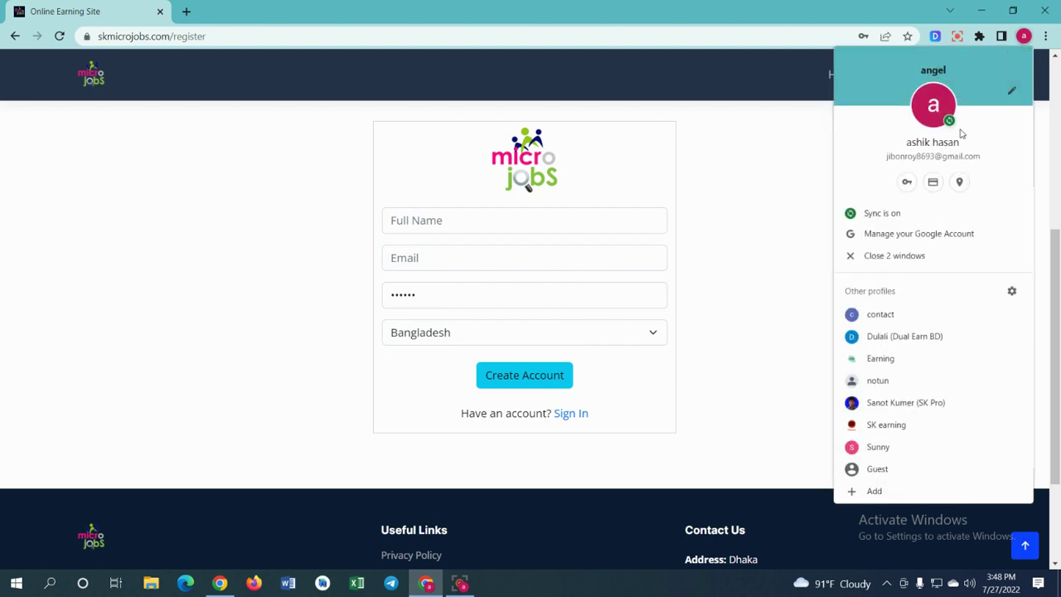
{"action": "left_click", "coordinate": [908, 184]}
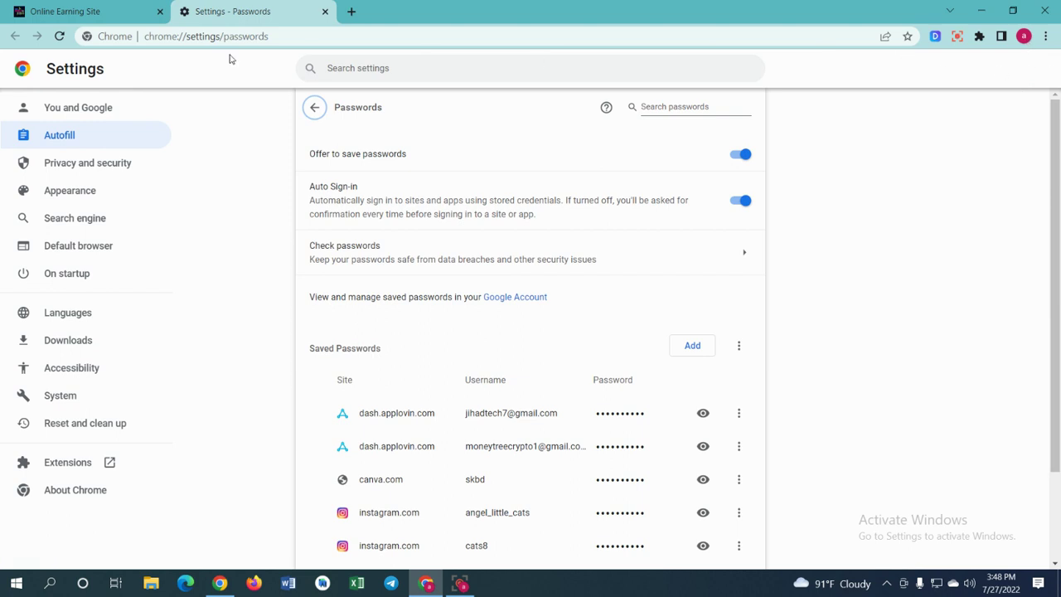
{"action": "left_click", "coordinate": [350, 11]}
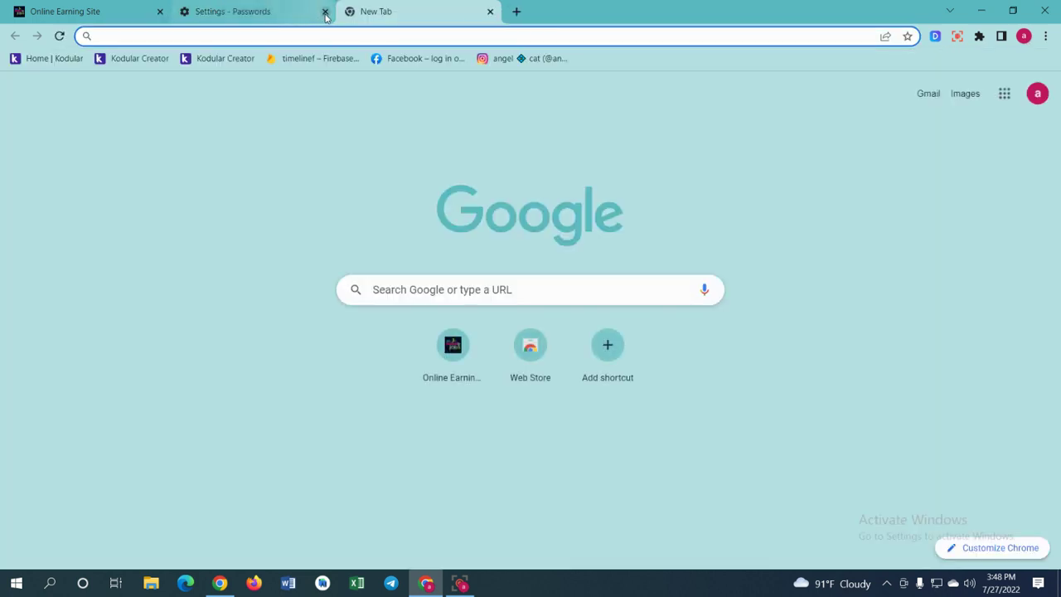
{"action": "left_click", "coordinate": [1038, 93]}
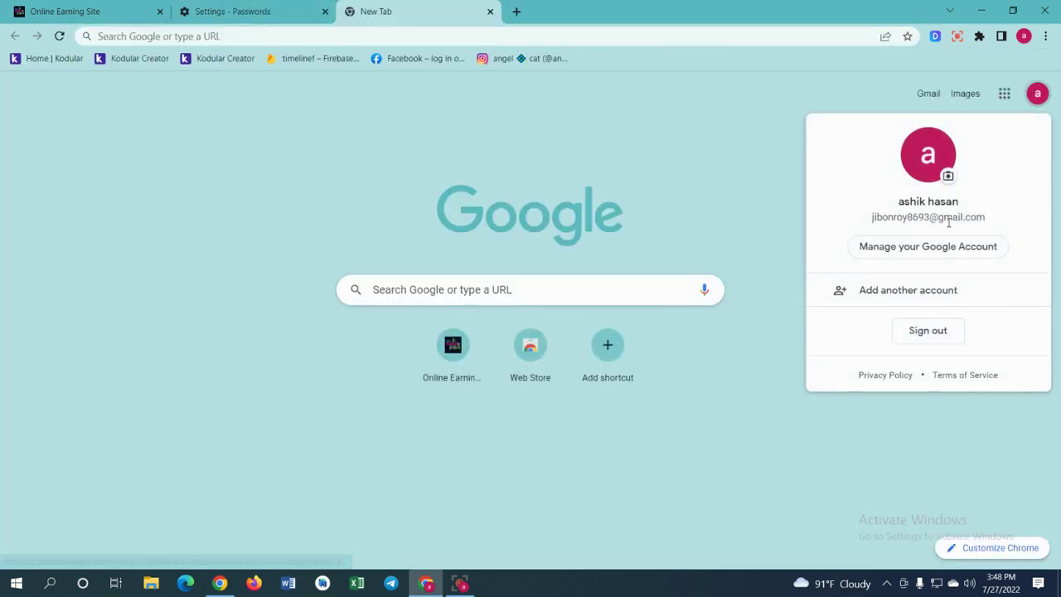
{"action": "left_click_drag", "start_coordinate": [868, 222], "coordinate": [983, 220]}
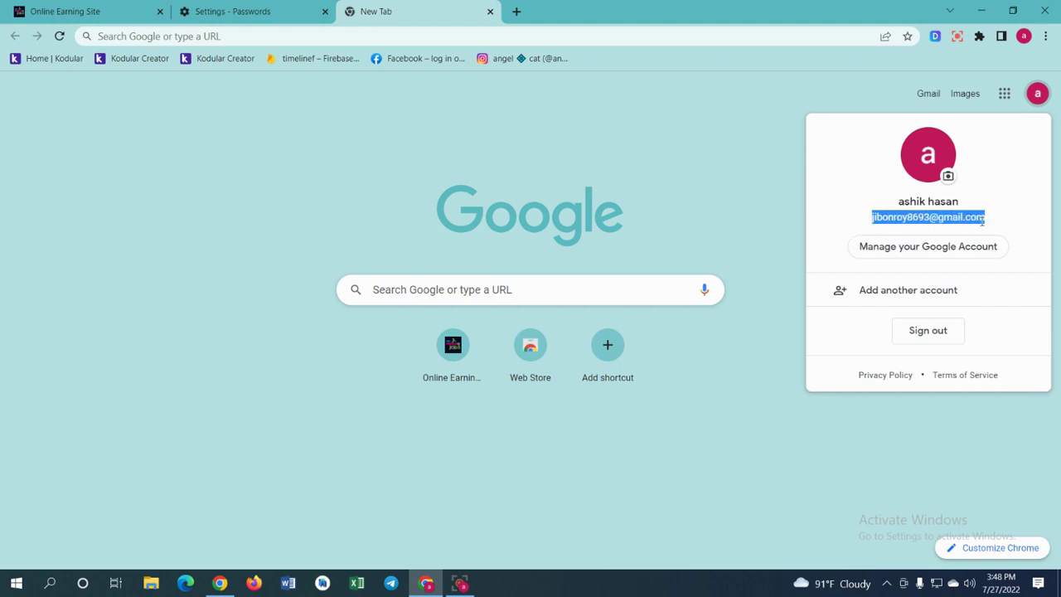
{"action": "right_click", "coordinate": [968, 218]}
{"action": "left_click", "coordinate": [908, 229]}
Step: Return to the registration page and close the password settings tab and the blank new tab
{"action": "left_click", "coordinate": [248, 4]}
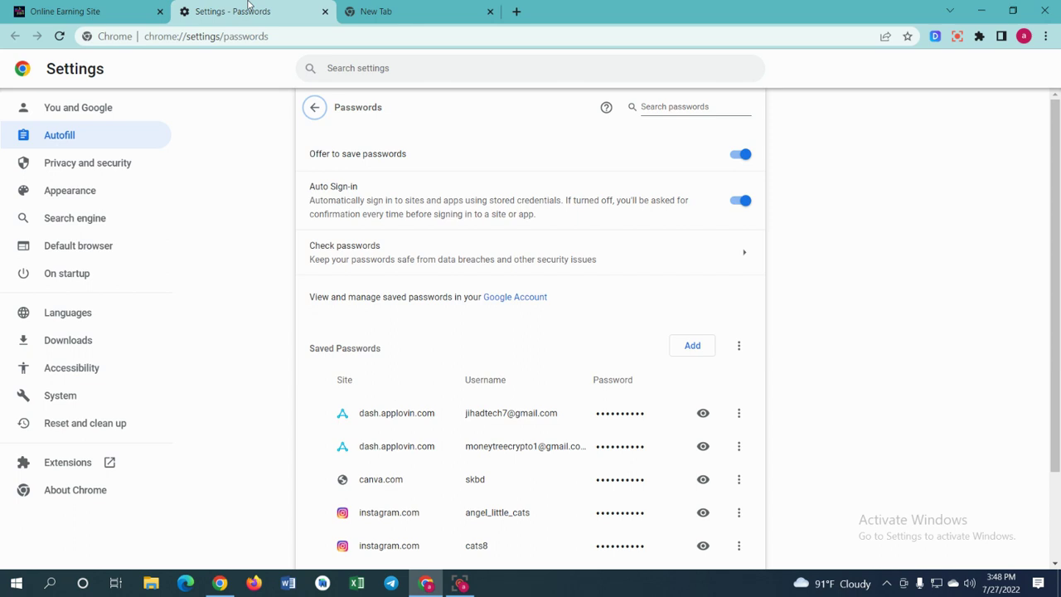
{"action": "left_click", "coordinate": [75, 6]}
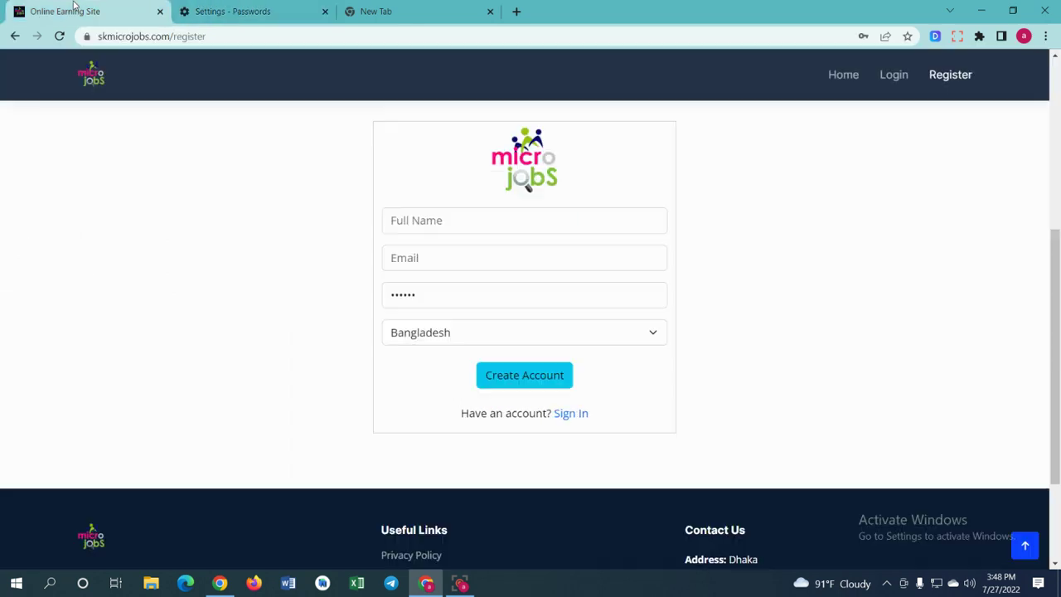
{"action": "left_click", "coordinate": [324, 10]}
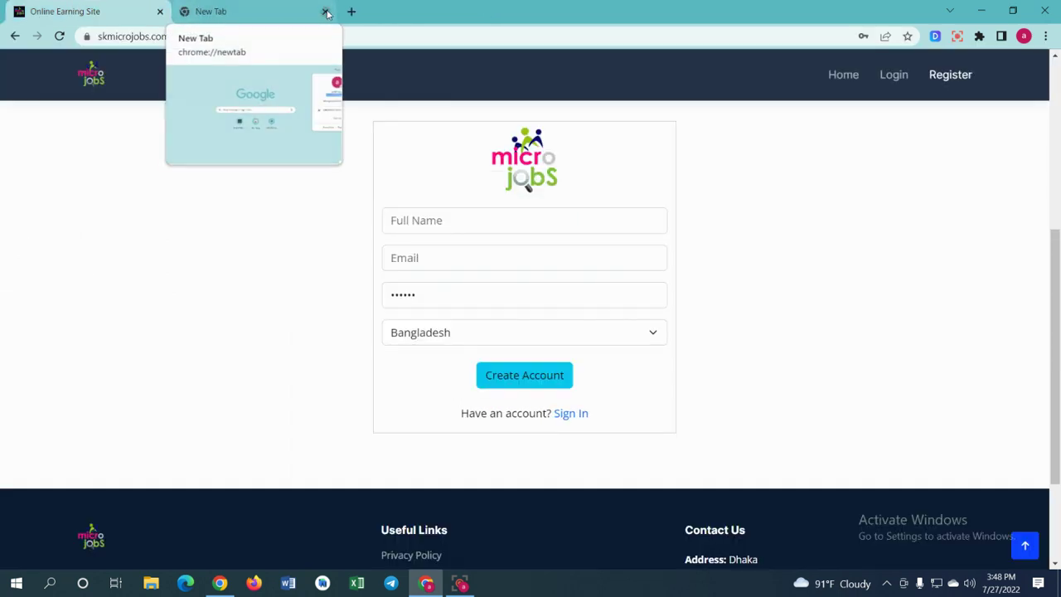
{"action": "left_click", "coordinate": [325, 11]}
Step: Paste the copied e-mail address into the Email field and fill in the full name with the saved name suggestion
{"action": "left_click", "coordinate": [459, 266]}
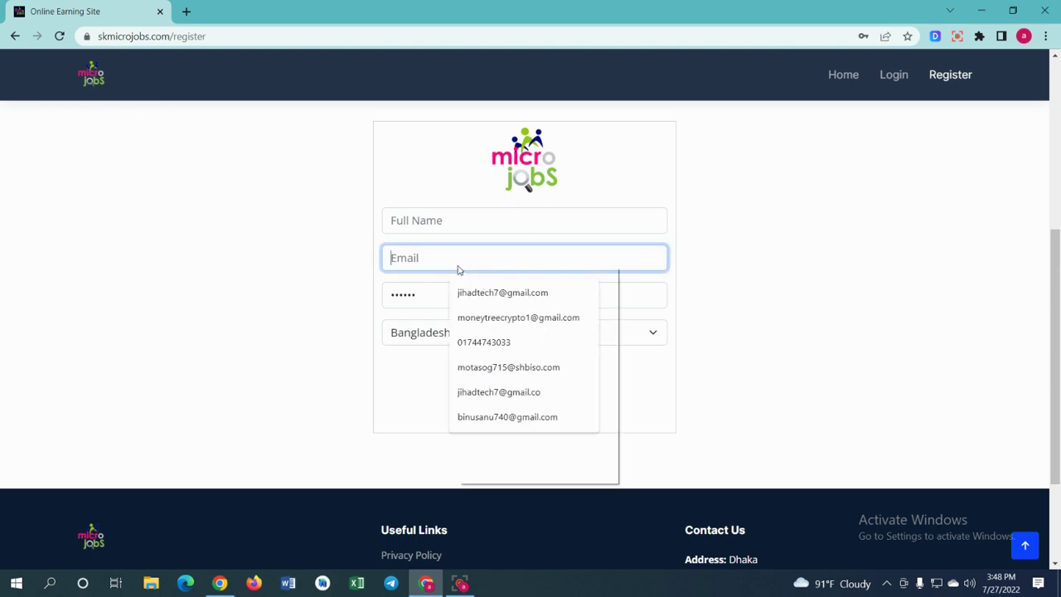
{"action": "right_click", "coordinate": [459, 267]}
{"action": "left_click", "coordinate": [498, 380]}
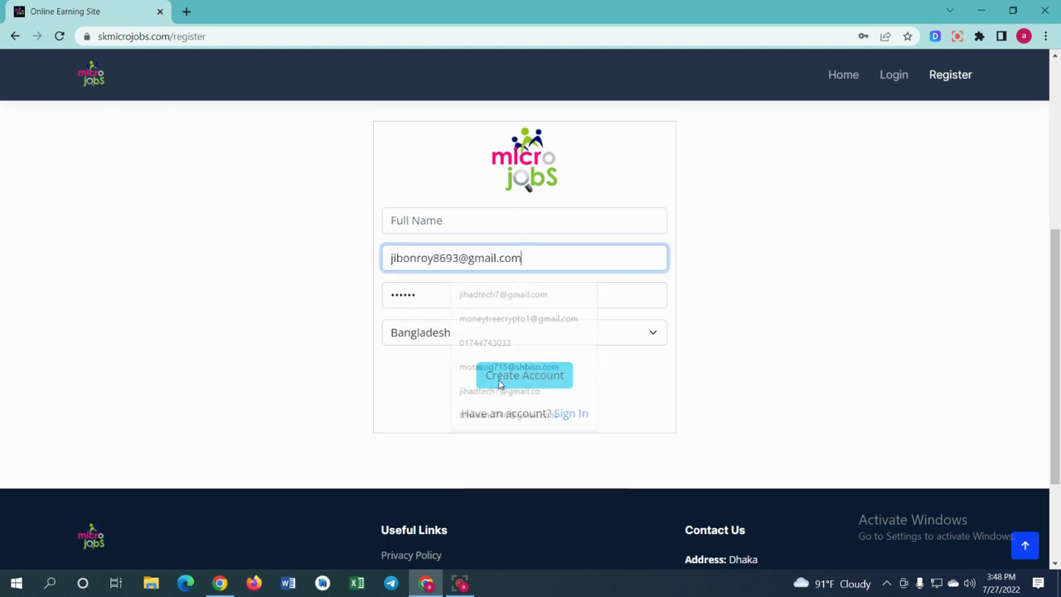
{"action": "left_click", "coordinate": [434, 230]}
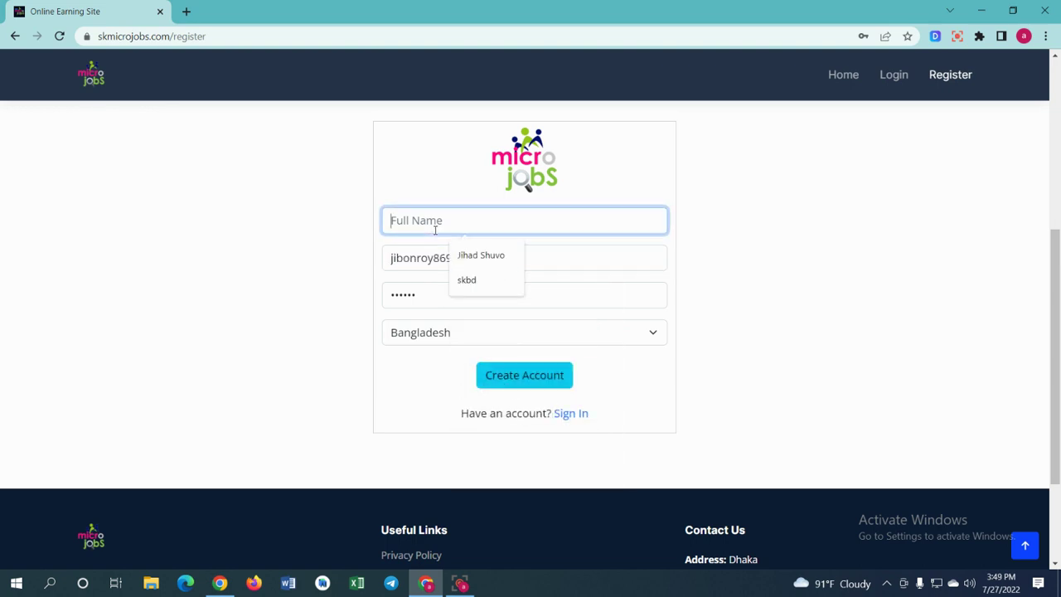
{"action": "left_click", "coordinate": [485, 256]}
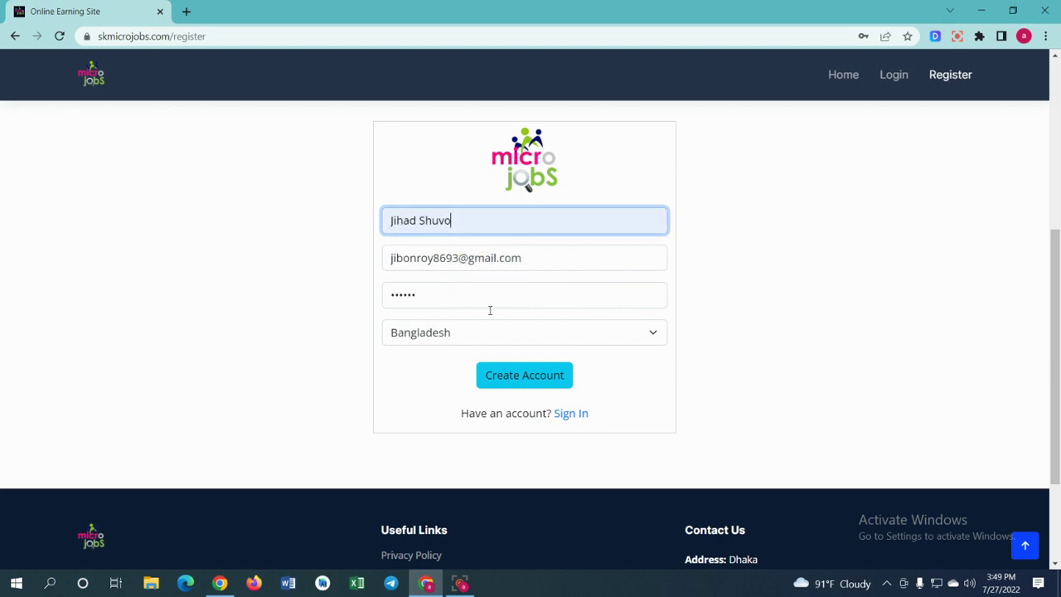
Step: Submit the registration to create the account and save its login details in the browser
{"action": "left_click", "coordinate": [518, 379]}
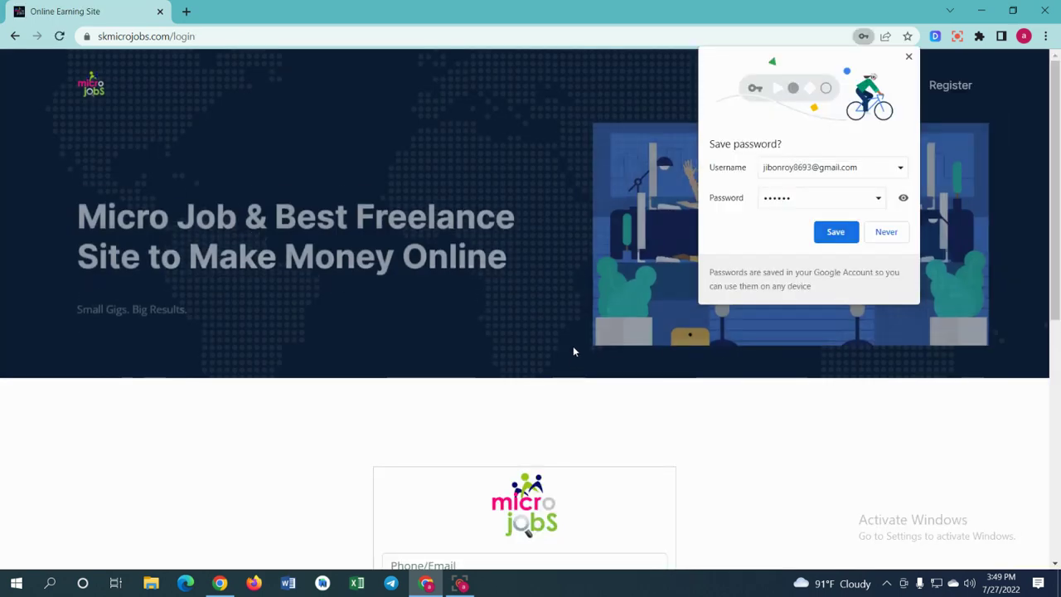
{"action": "left_click", "coordinate": [836, 233]}
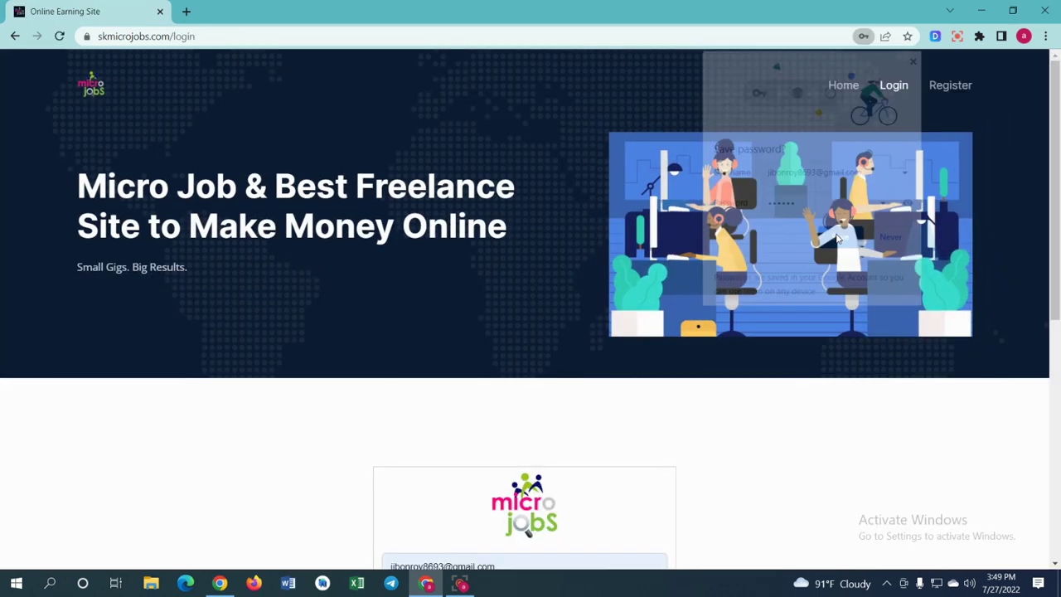
Step: Log in to the new account with the autofilled e-mail and password
{"action": "scroll", "coordinate": [547, 293], "scroll_direction": "down", "scroll_amount": 5}
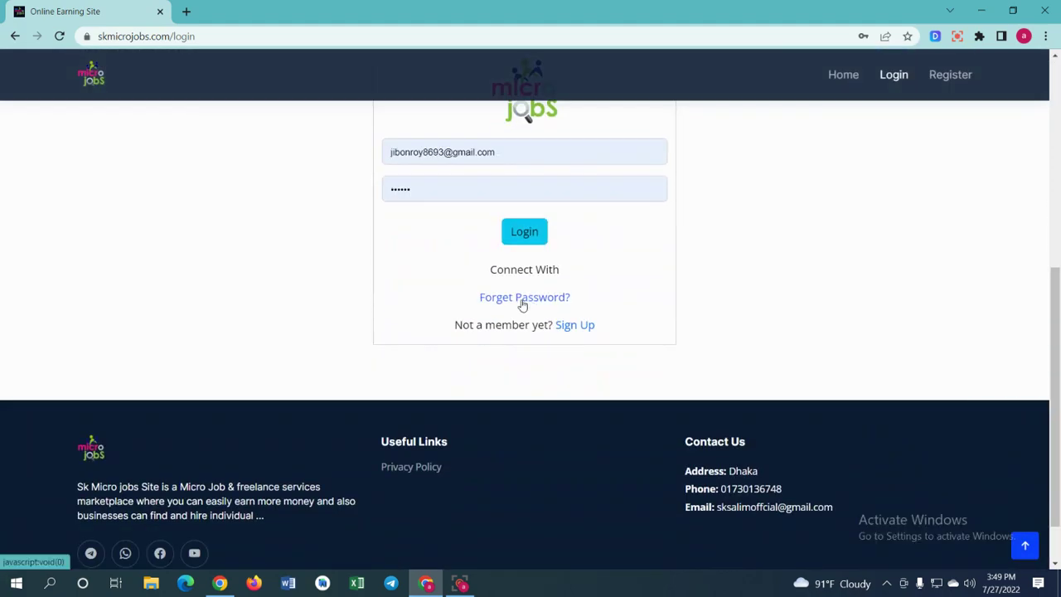
{"action": "scroll", "coordinate": [523, 304], "scroll_direction": "up", "scroll_amount": 3}
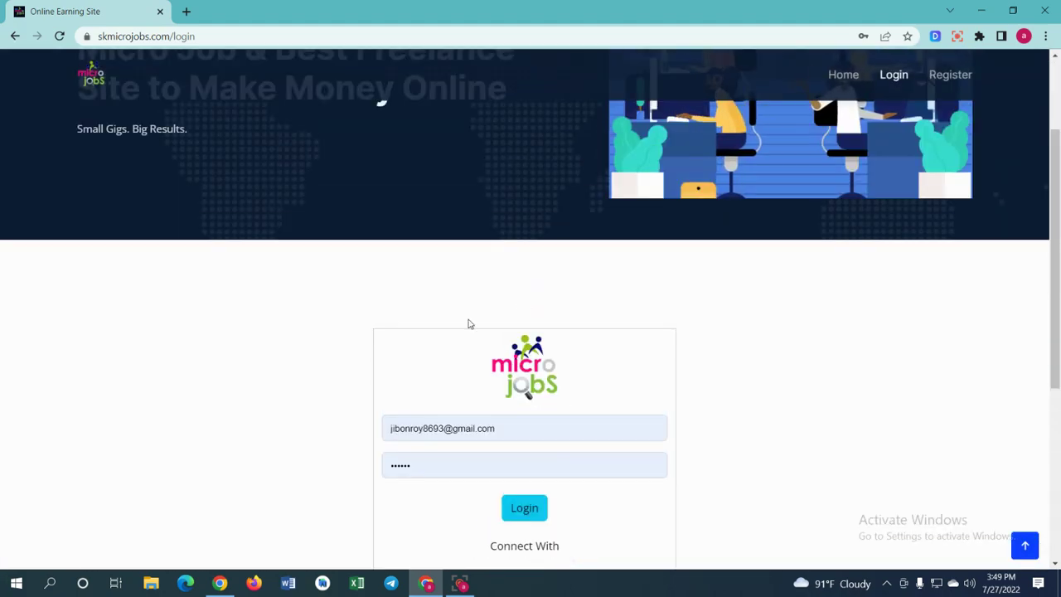
{"action": "scroll", "coordinate": [324, 387], "scroll_direction": "down", "scroll_amount": 3}
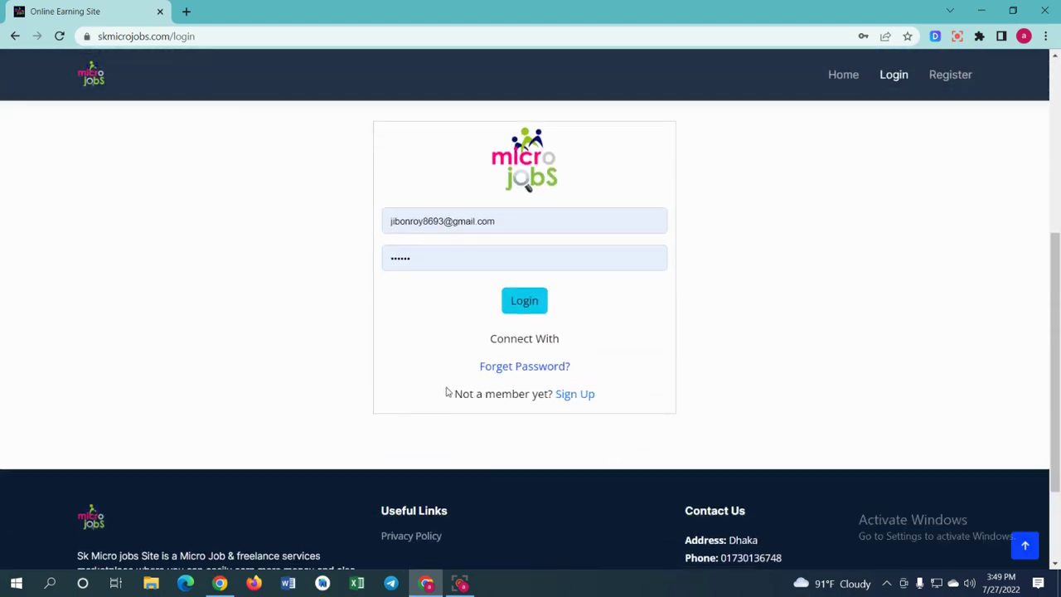
{"action": "left_click", "coordinate": [529, 303]}
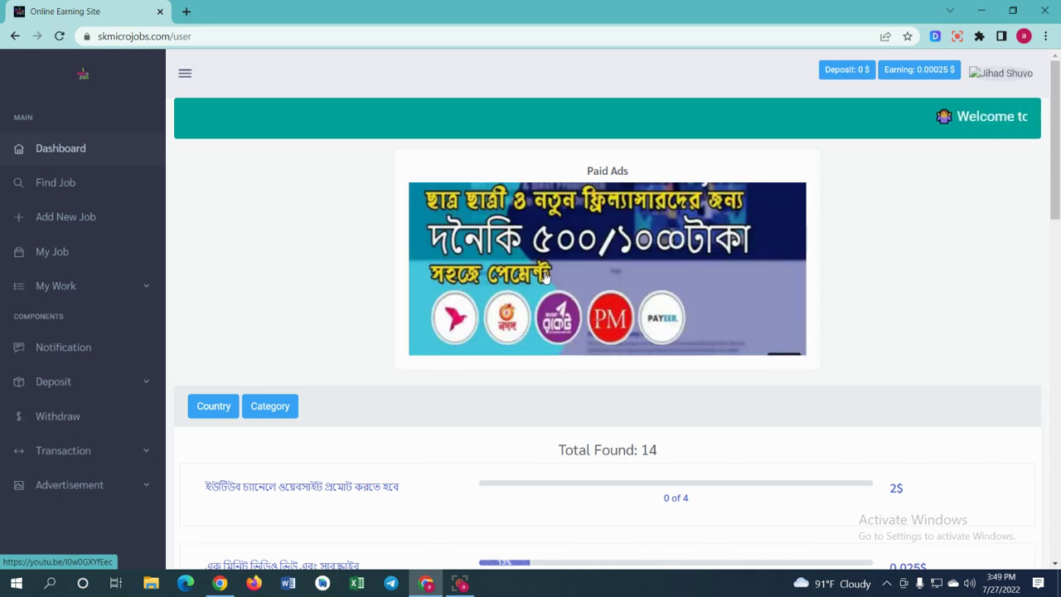
Step: Examine the dashboard's welcome notice, paid ad and list of available jobs with their progress and pay
{"action": "scroll", "coordinate": [545, 276], "scroll_direction": "down", "scroll_amount": 3}
{"action": "scroll", "coordinate": [547, 278], "scroll_direction": "up", "scroll_amount": 2}
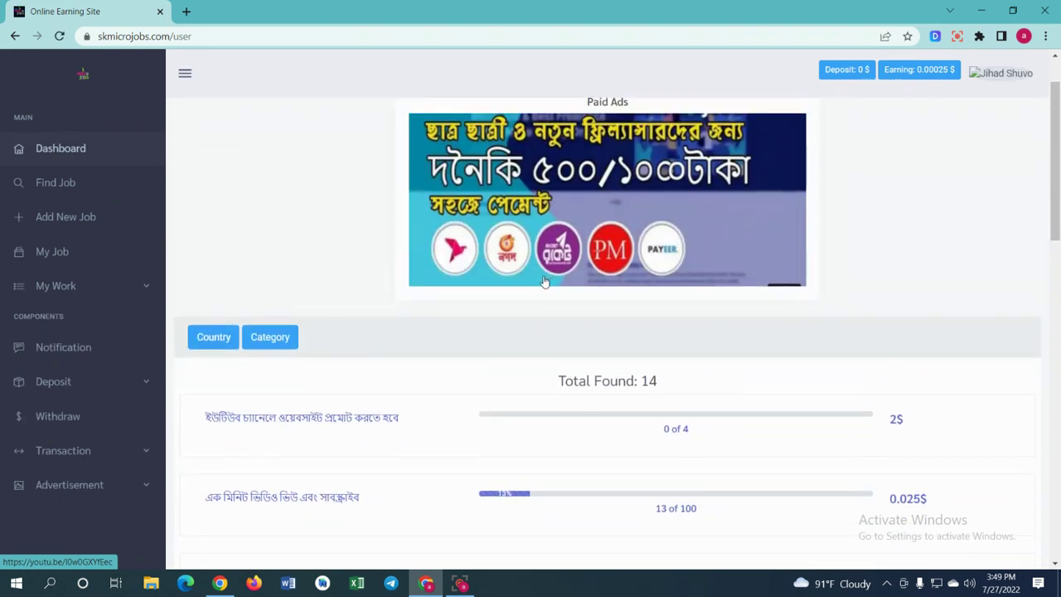
{"action": "scroll", "coordinate": [545, 282], "scroll_direction": "up", "scroll_amount": 1}
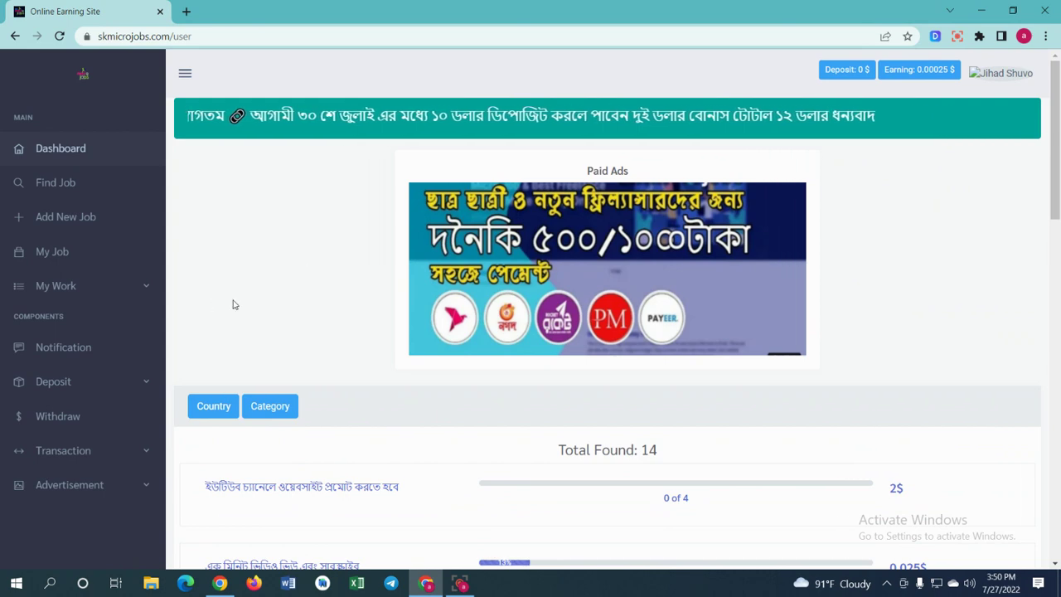
{"action": "scroll", "coordinate": [279, 238], "scroll_direction": "down", "scroll_amount": 3}
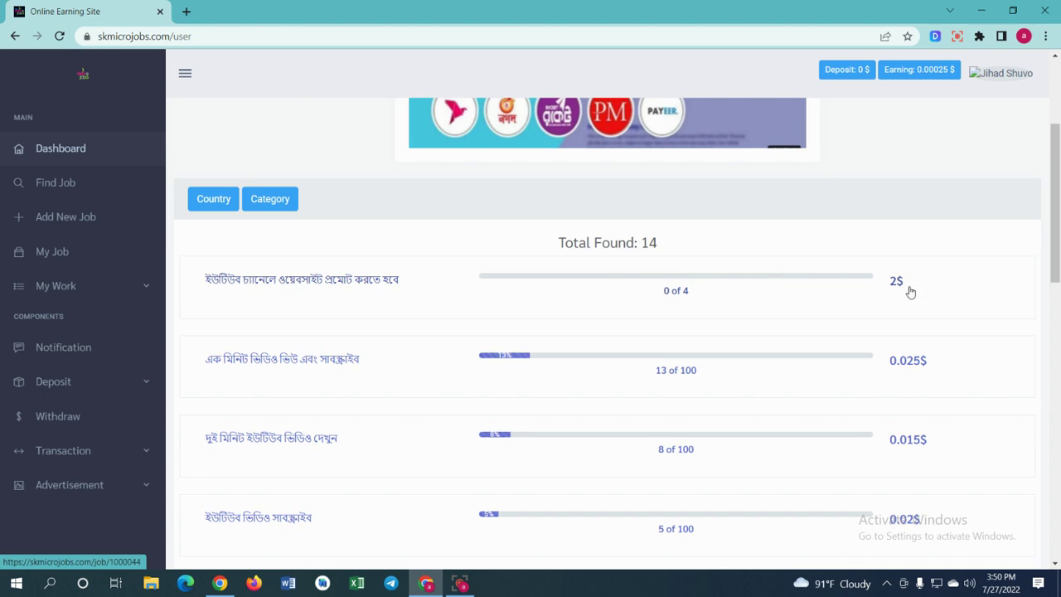
{"action": "scroll", "coordinate": [410, 330], "scroll_direction": "down", "scroll_amount": 1}
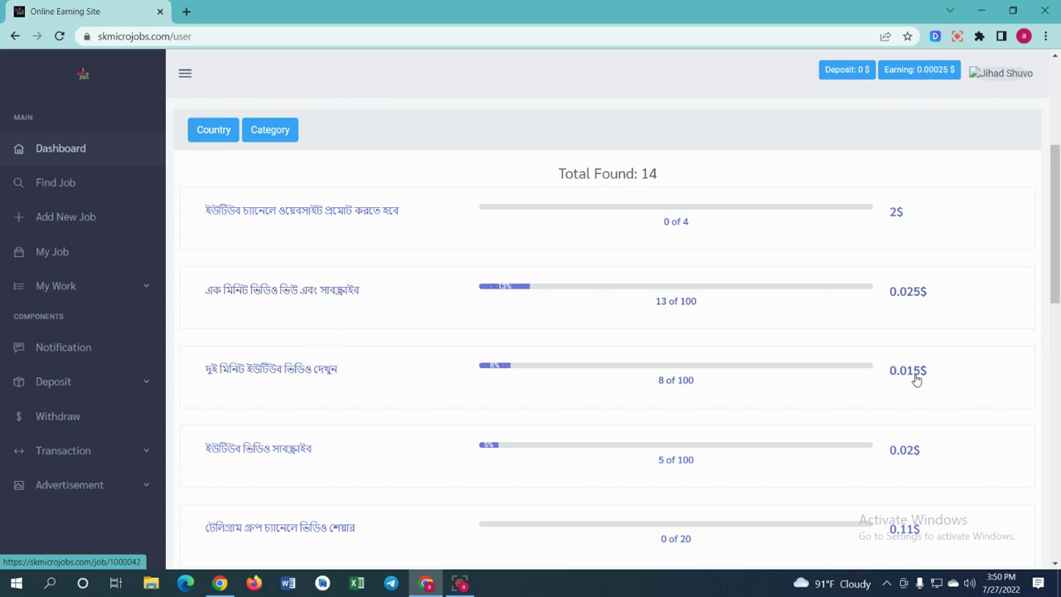
{"action": "scroll", "coordinate": [339, 393], "scroll_direction": "down", "scroll_amount": 2}
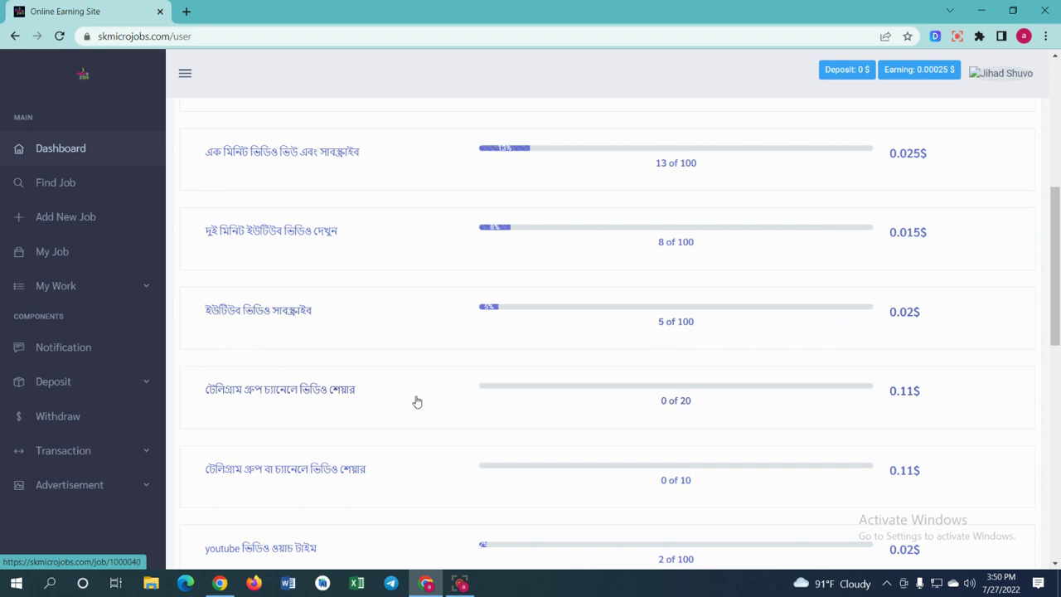
Step: Examine the remaining job listings down to the end of the dashboard, comparing their tasks, progress and pay
{"action": "scroll", "coordinate": [396, 387], "scroll_direction": "down", "scroll_amount": 1}
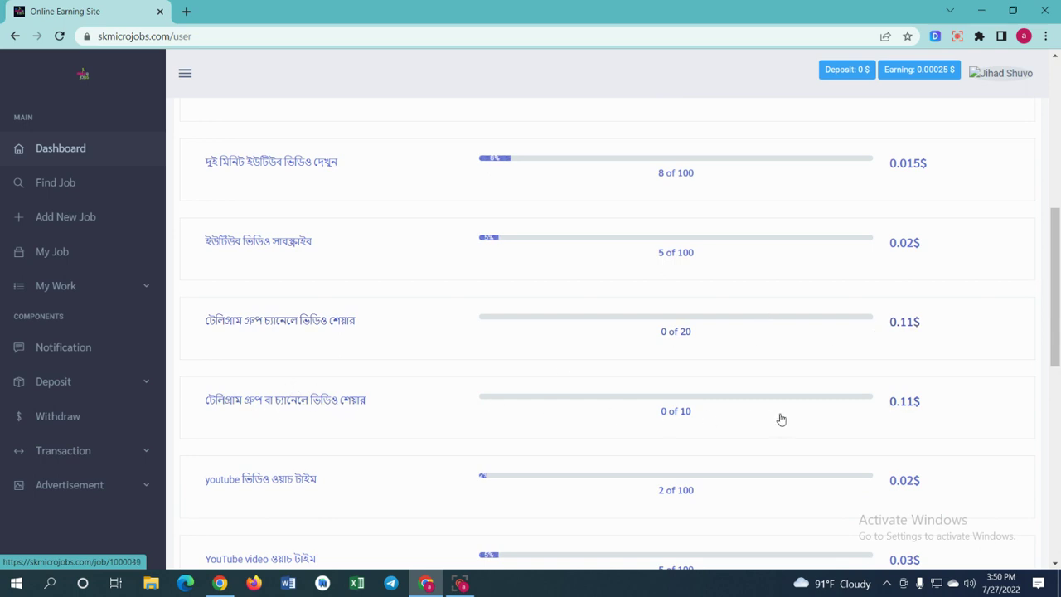
{"action": "scroll", "coordinate": [895, 402], "scroll_direction": "down", "scroll_amount": 2}
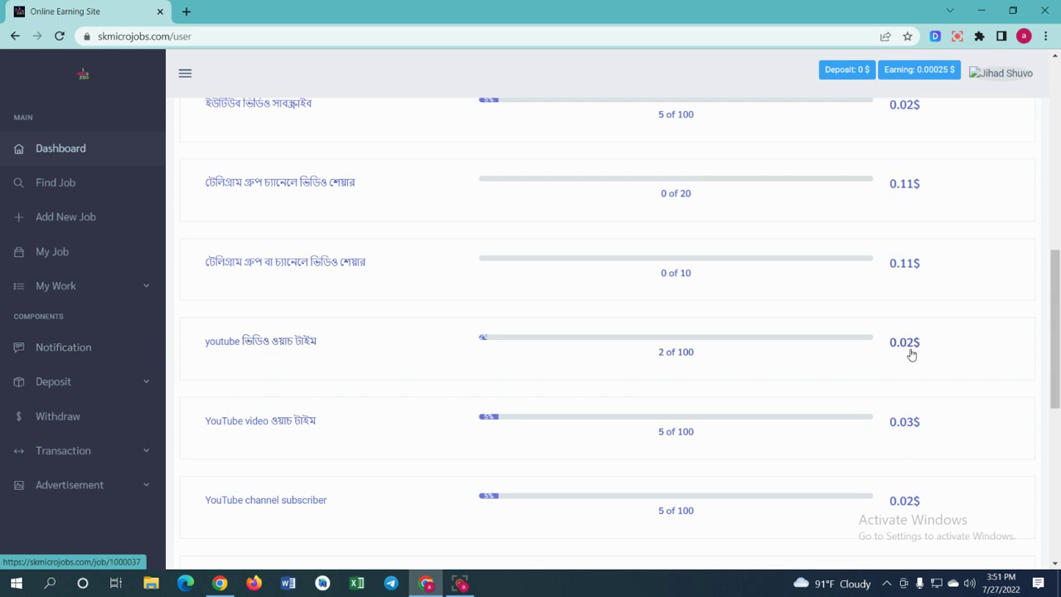
{"action": "scroll", "coordinate": [911, 349], "scroll_direction": "down", "scroll_amount": 3}
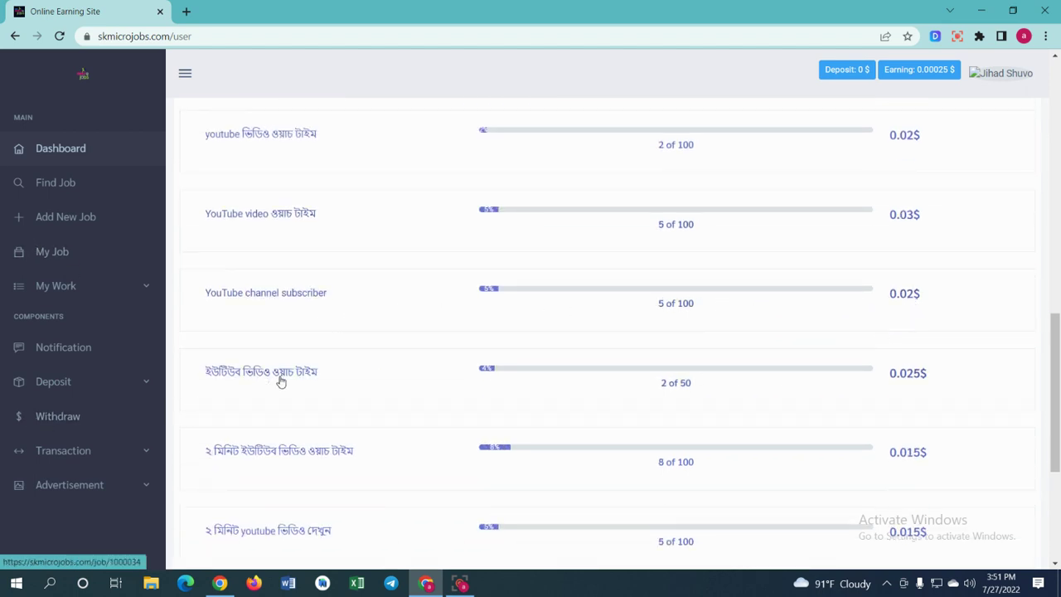
{"action": "scroll", "coordinate": [699, 373], "scroll_direction": "down", "scroll_amount": 3}
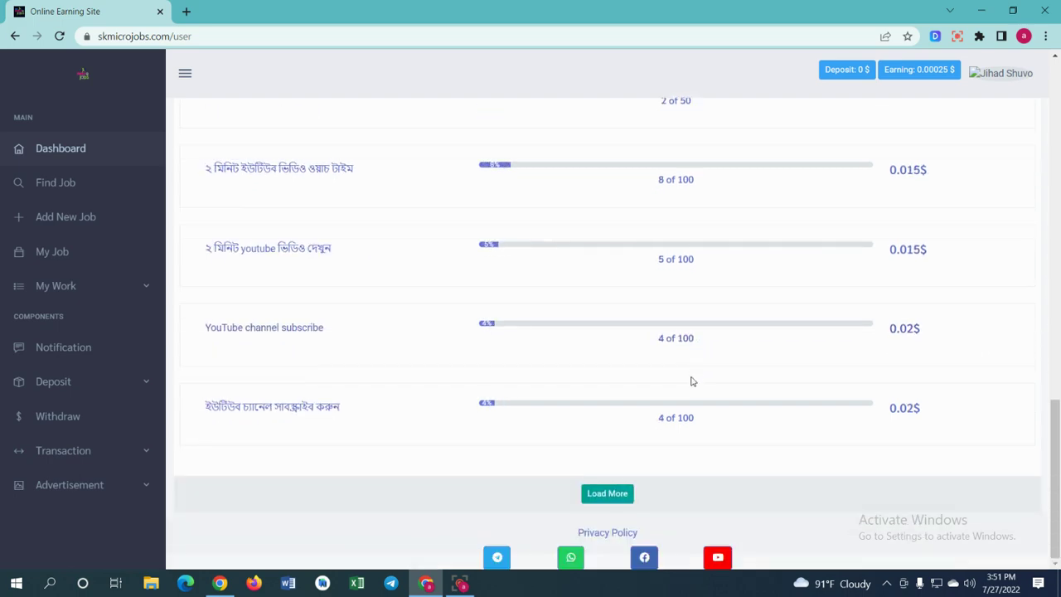
{"action": "scroll", "coordinate": [692, 381], "scroll_direction": "up", "scroll_amount": 1}
{"action": "scroll", "coordinate": [692, 381], "scroll_direction": "up", "scroll_amount": 10}
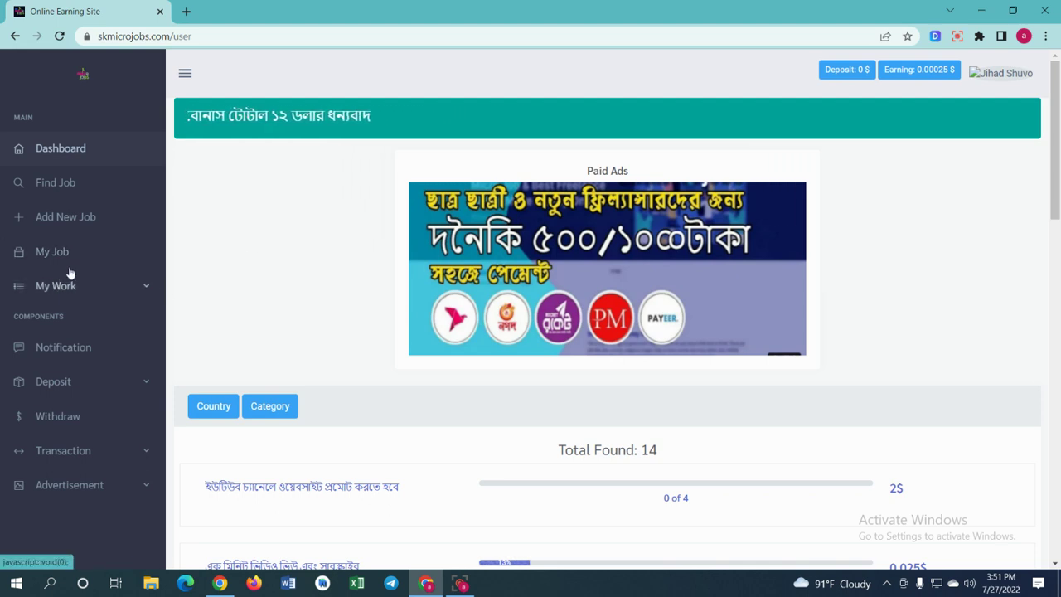
{"action": "scroll", "coordinate": [119, 267], "scroll_direction": "down", "scroll_amount": 2}
{"action": "scroll", "coordinate": [149, 294], "scroll_direction": "up", "scroll_amount": 2}
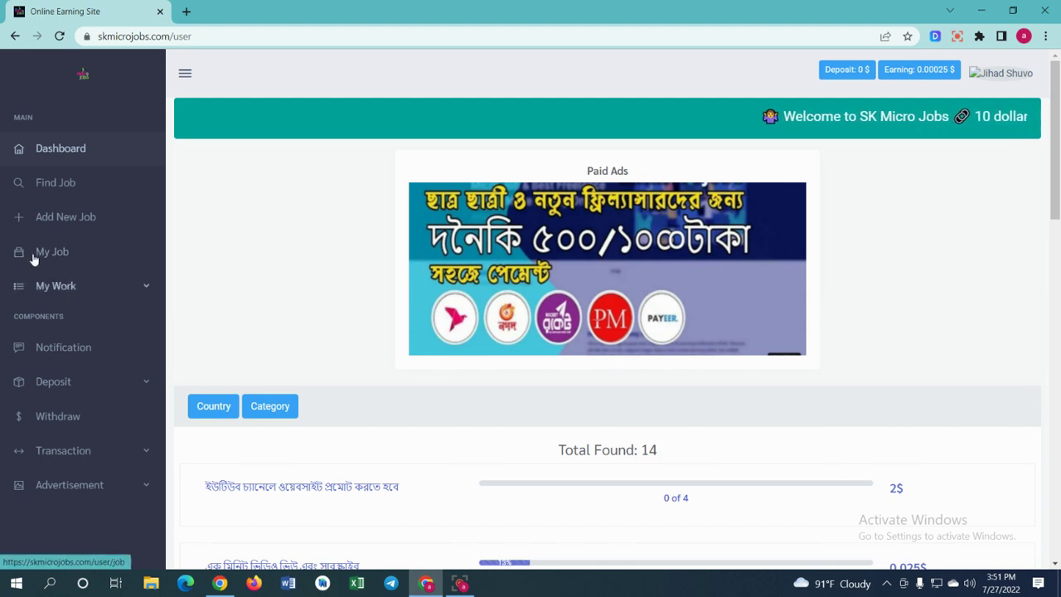
Step: Open the form for adding a new job and set its country to Bangladesh
{"action": "left_click", "coordinate": [79, 224]}
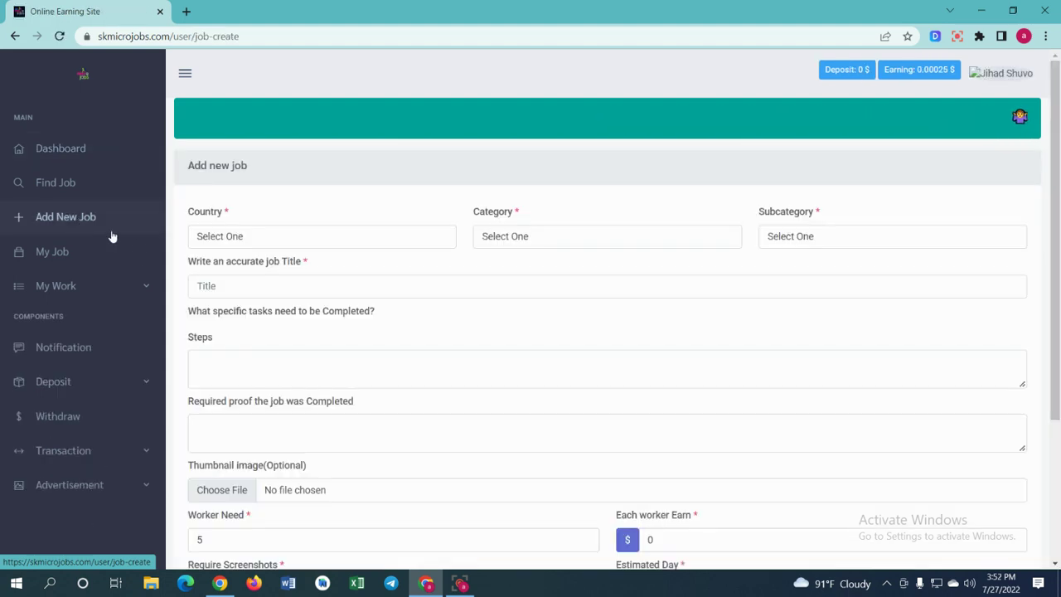
{"action": "left_click", "coordinate": [256, 242]}
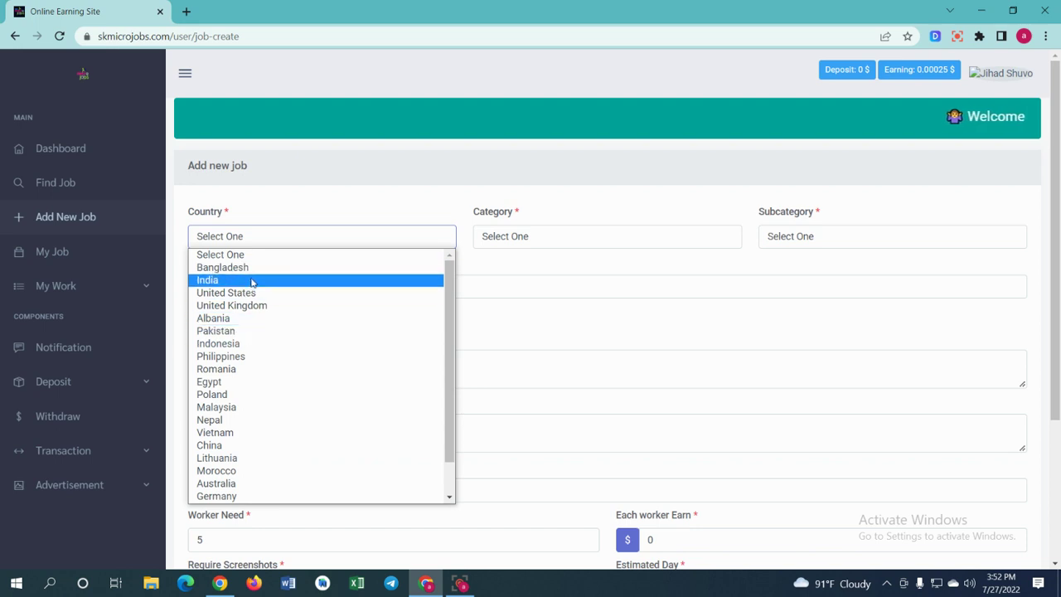
{"action": "left_click", "coordinate": [258, 267]}
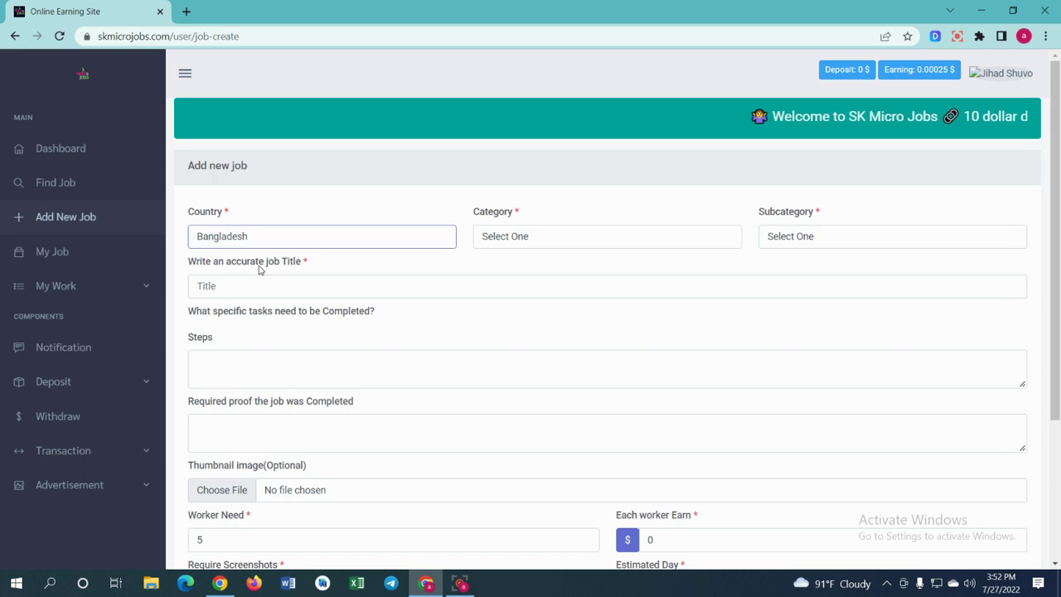
Step: Set the new job's category to YouTube and its subcategory to "Like + comment + subscribe"
{"action": "left_click", "coordinate": [627, 240]}
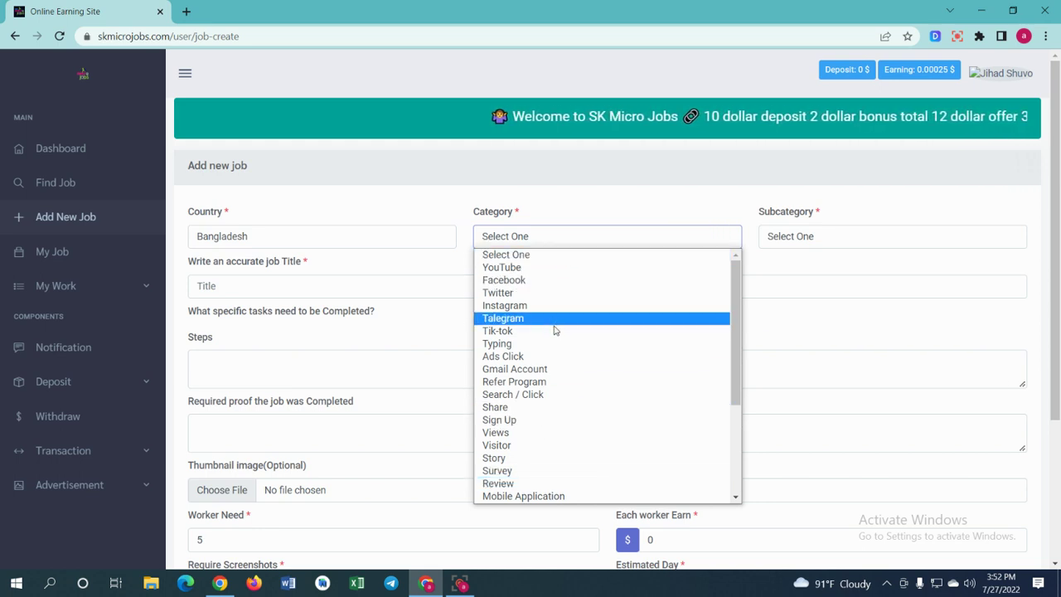
{"action": "scroll", "coordinate": [555, 331], "scroll_direction": "down", "scroll_amount": 2}
{"action": "scroll", "coordinate": [555, 383], "scroll_direction": "up", "scroll_amount": 3}
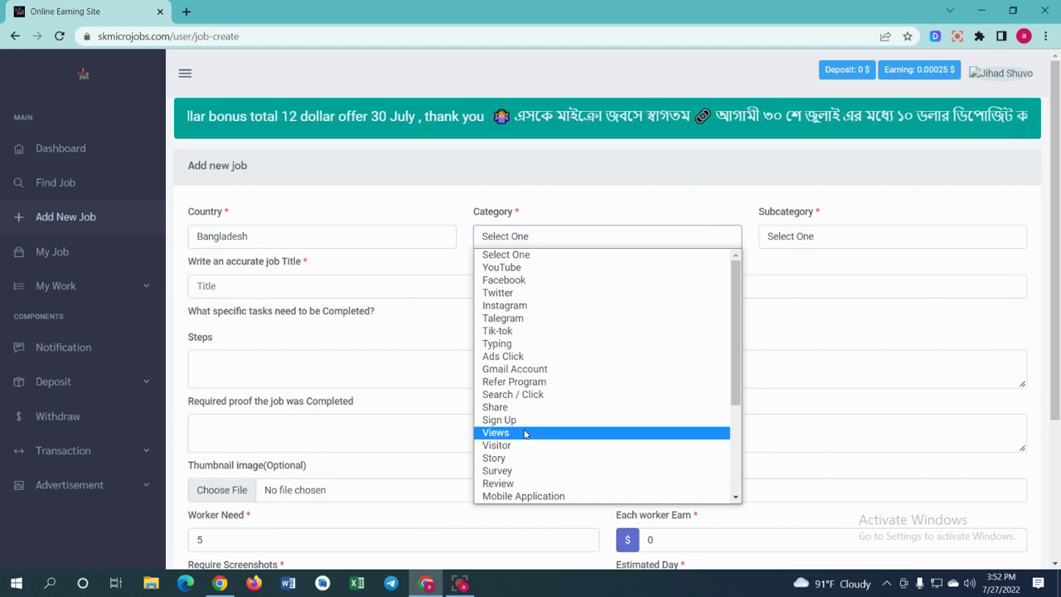
{"action": "left_click", "coordinate": [561, 268]}
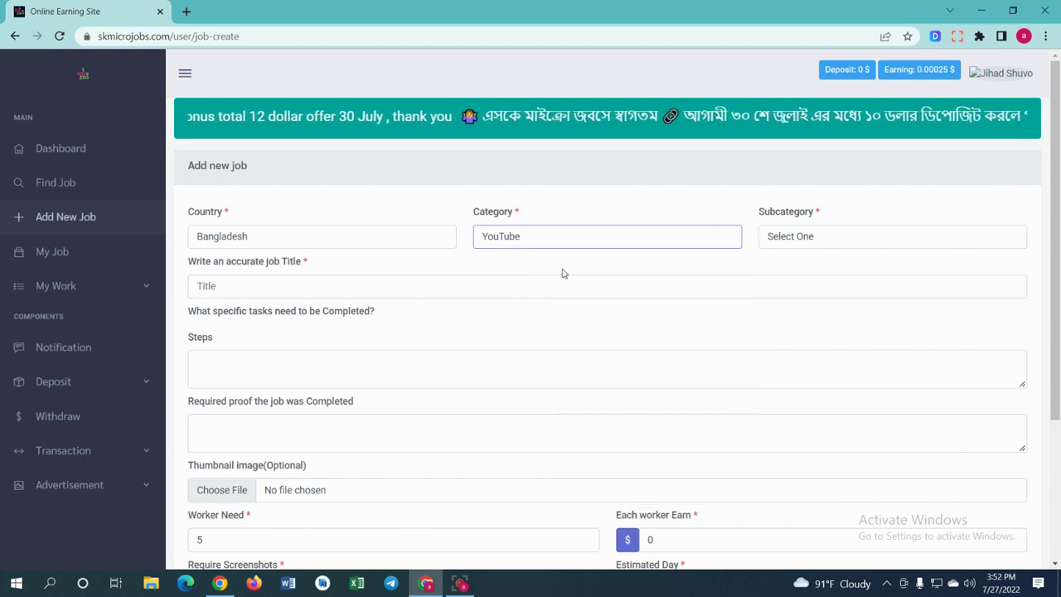
{"action": "left_click", "coordinate": [917, 237]}
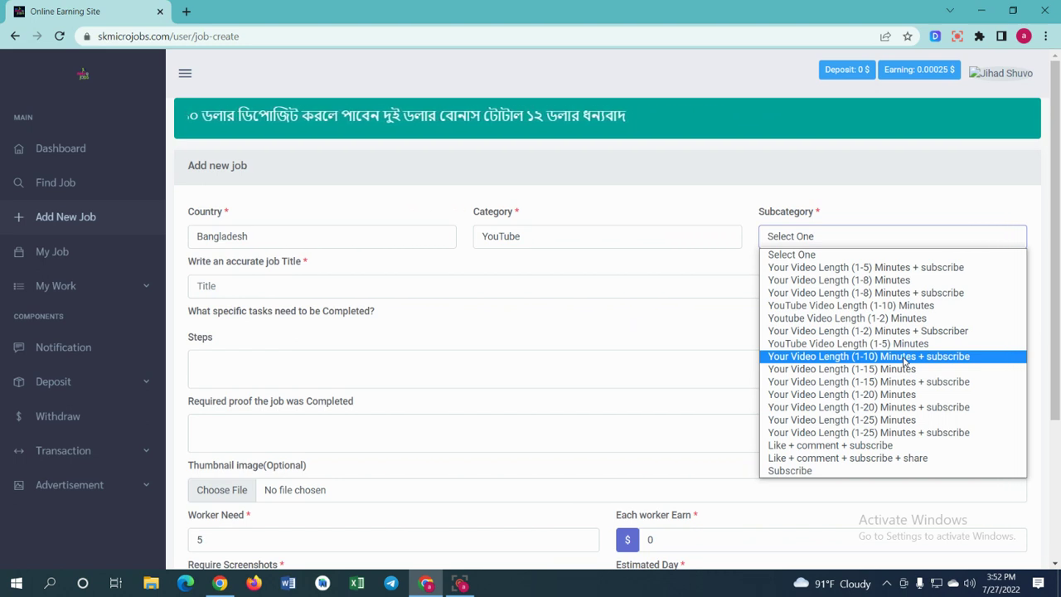
{"action": "left_click", "coordinate": [887, 448]}
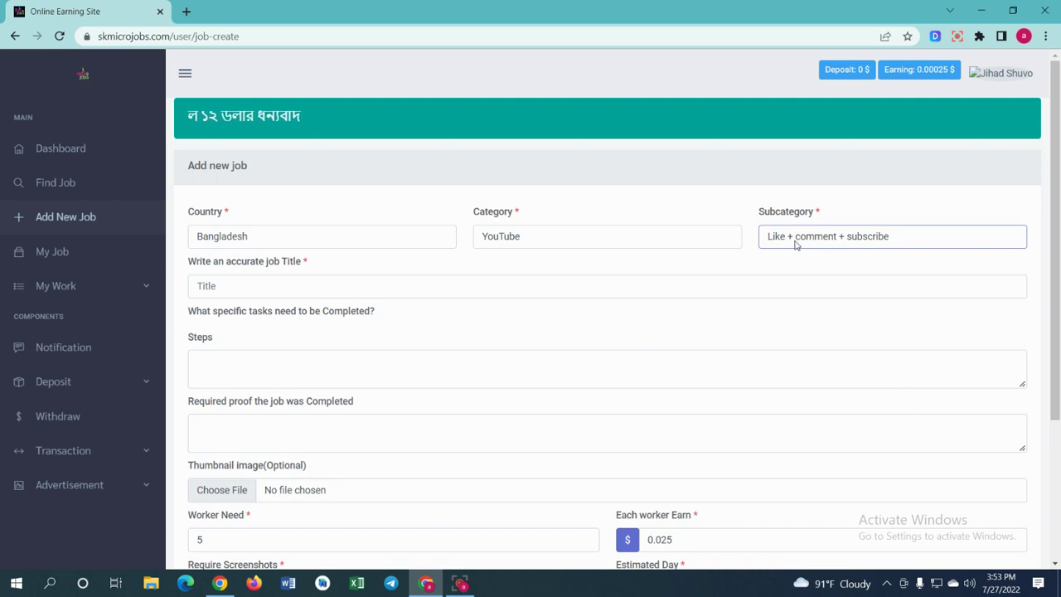
Step: Enter "like coments shere" as the job title
{"action": "left_click", "coordinate": [207, 286]}
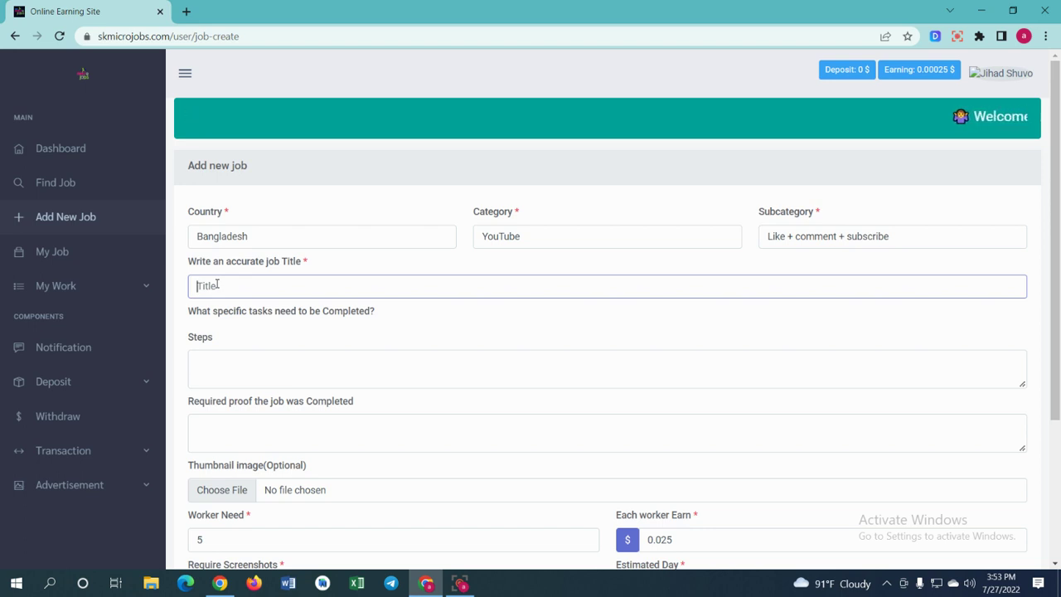
{"action": "type", "text": "I"}
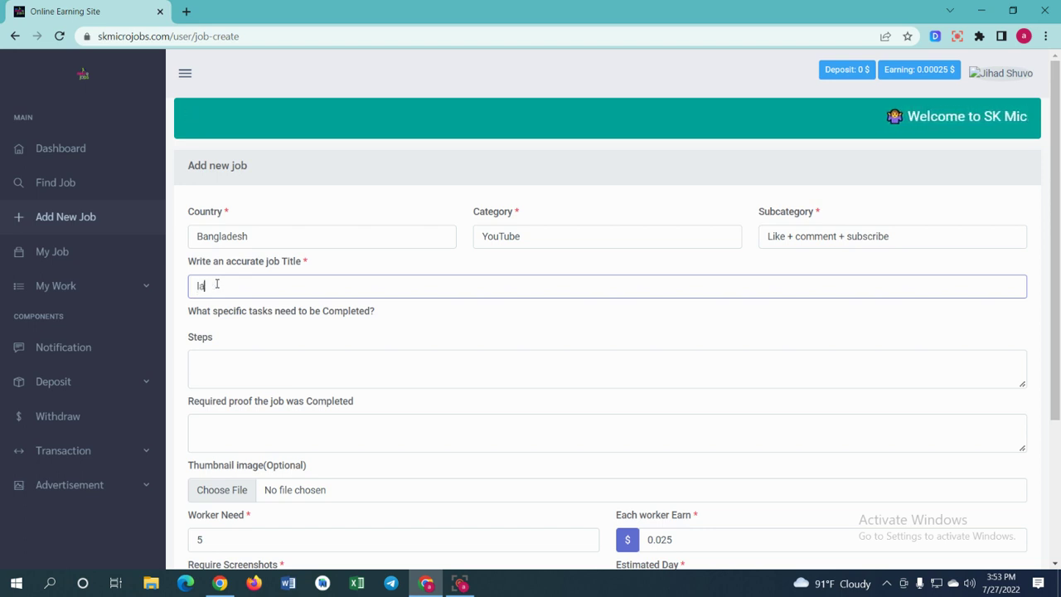
{"action": "key", "text": "BackSpace"}
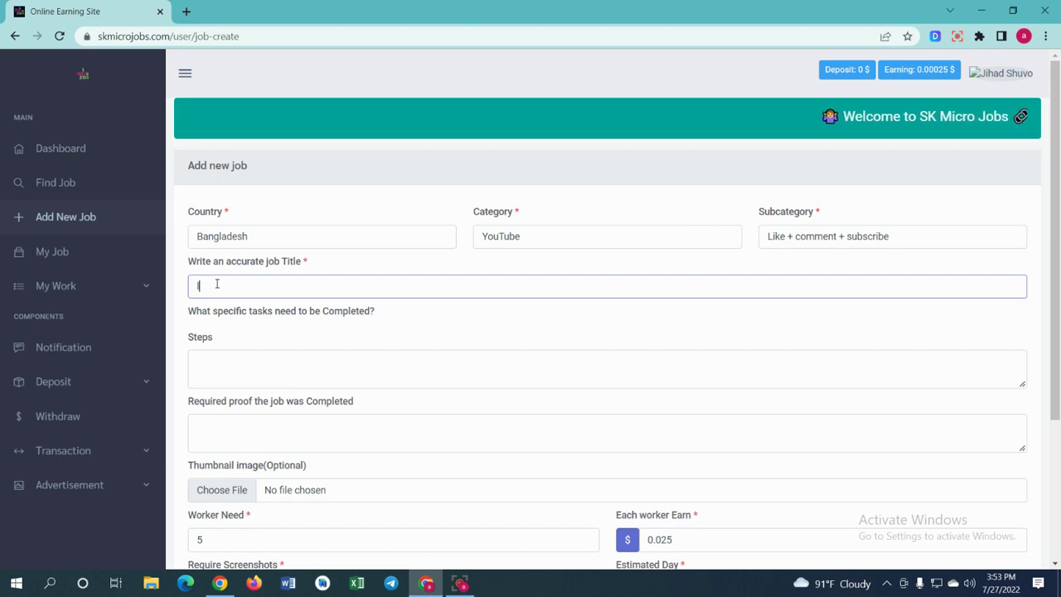
{"action": "type", "text": "ike"}
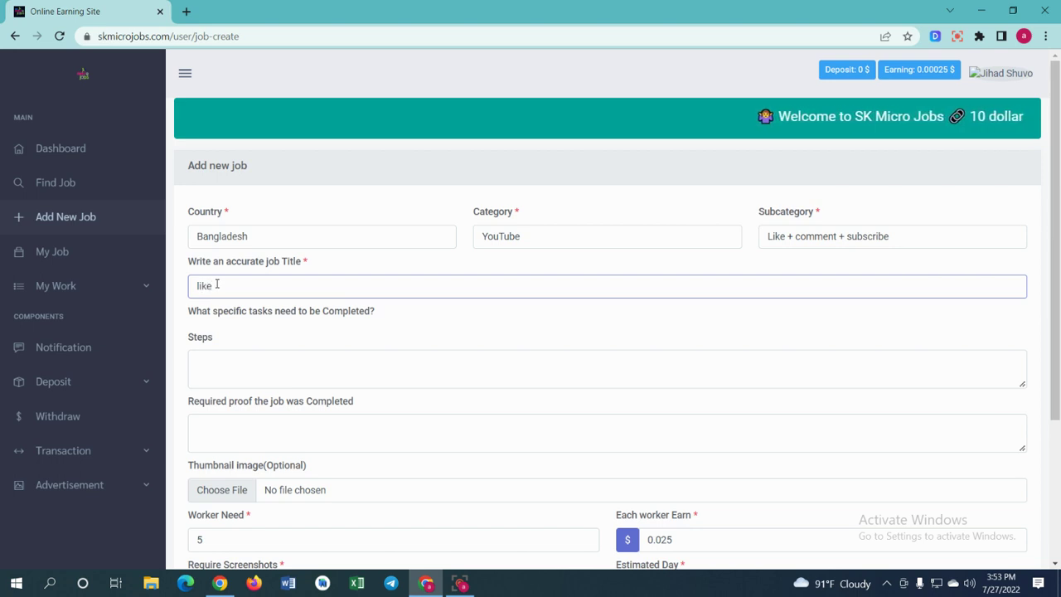
{"action": "type", "text": " come"}
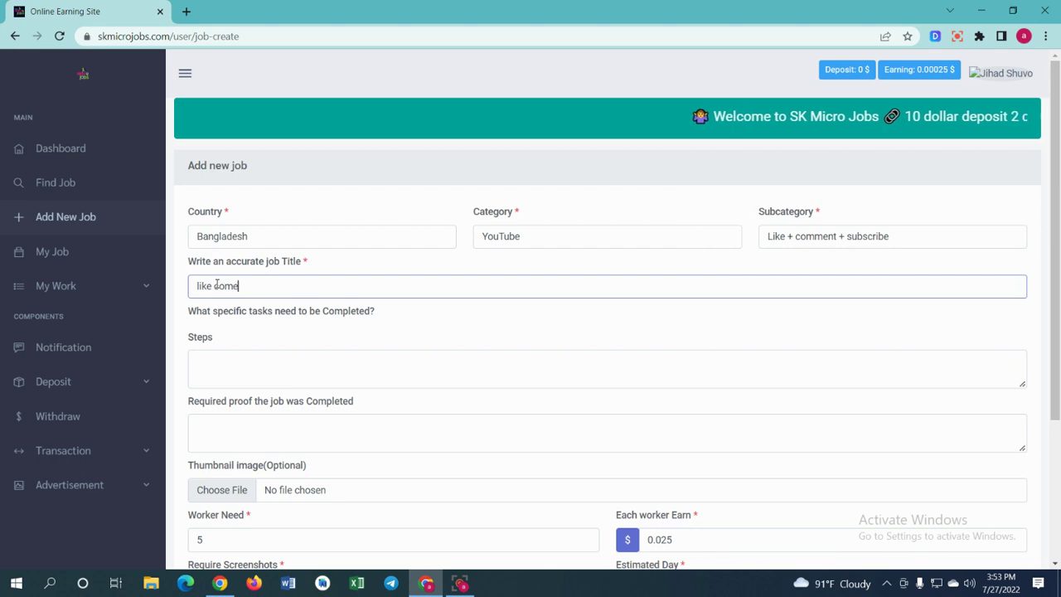
{"action": "type", "text": "nts "}
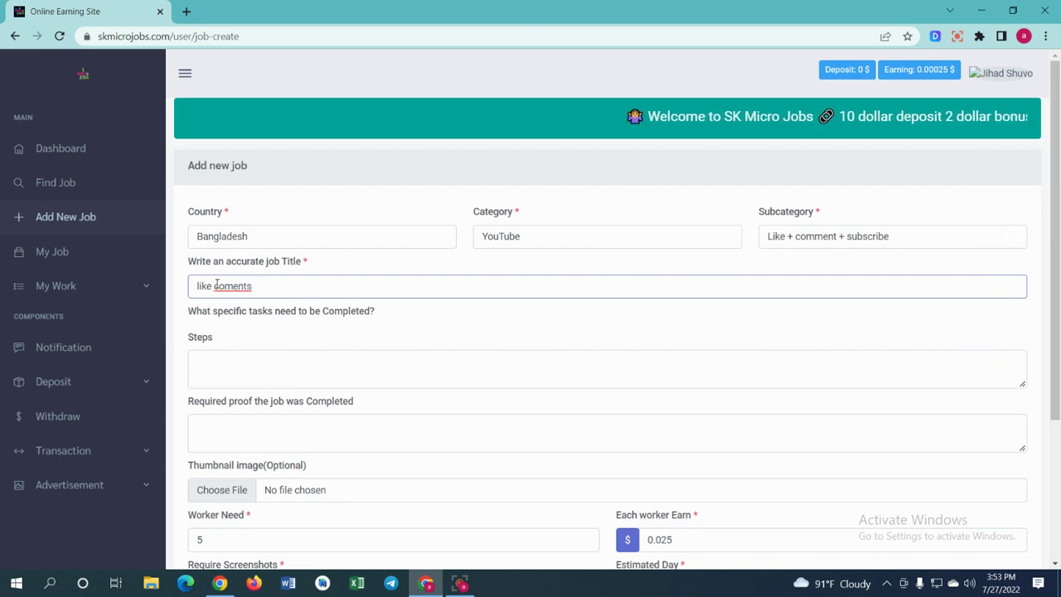
{"action": "type", "text": "sh"}
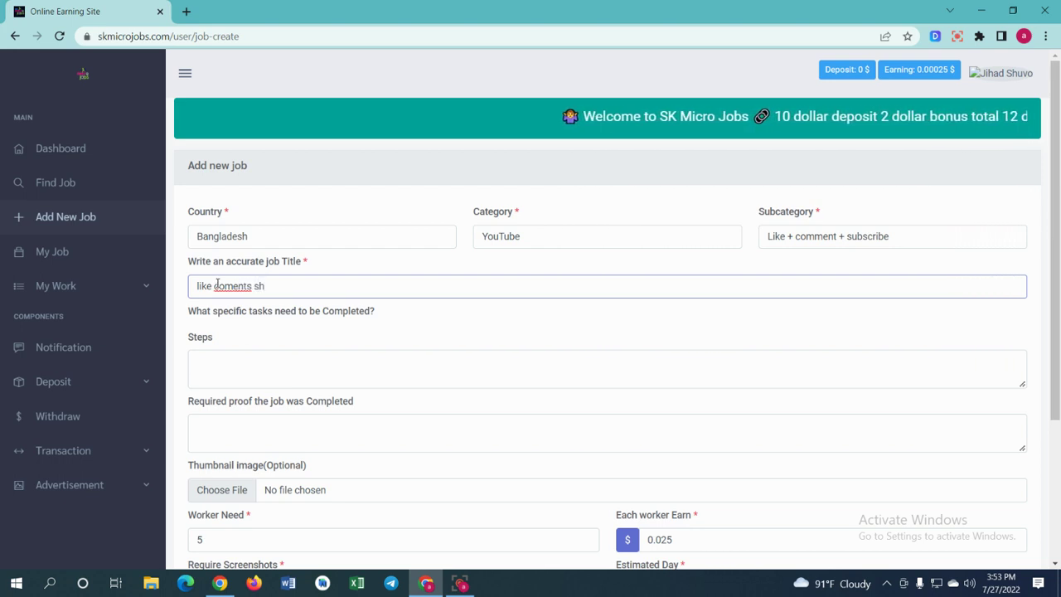
{"action": "type", "text": "ere"}
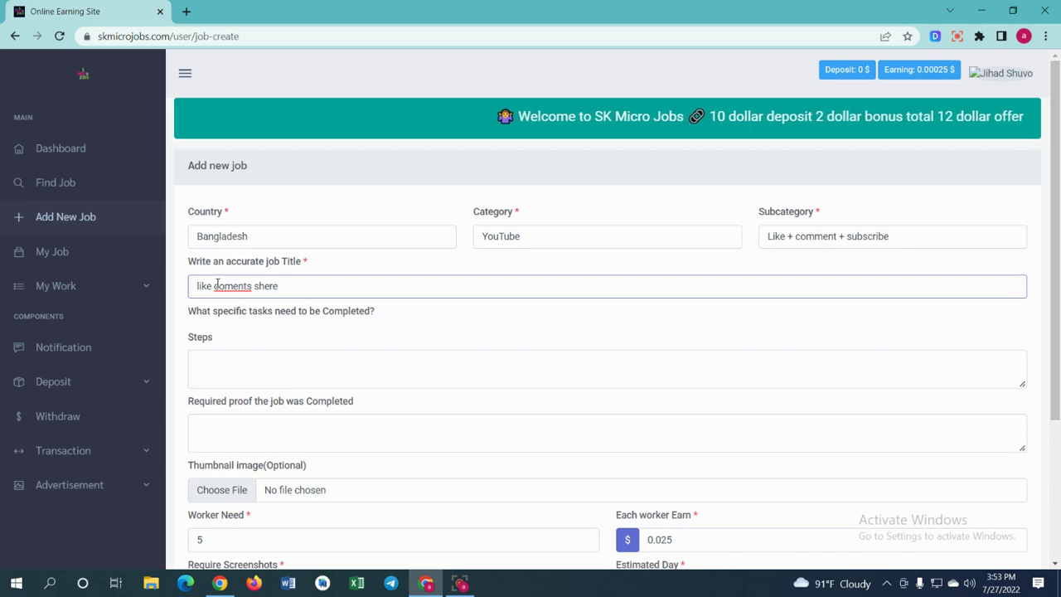
Step: Replace the two misspelled words in the job title with the spelling suggestions "comments" and "shire"
{"action": "right_click", "coordinate": [225, 286]}
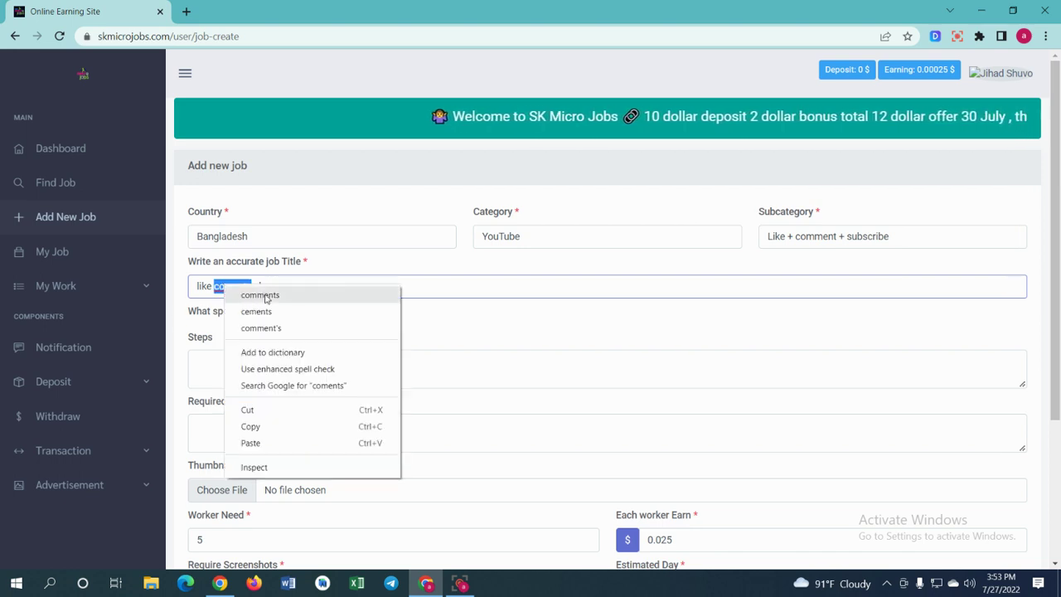
{"action": "left_click", "coordinate": [265, 299]}
{"action": "right_click", "coordinate": [275, 287]}
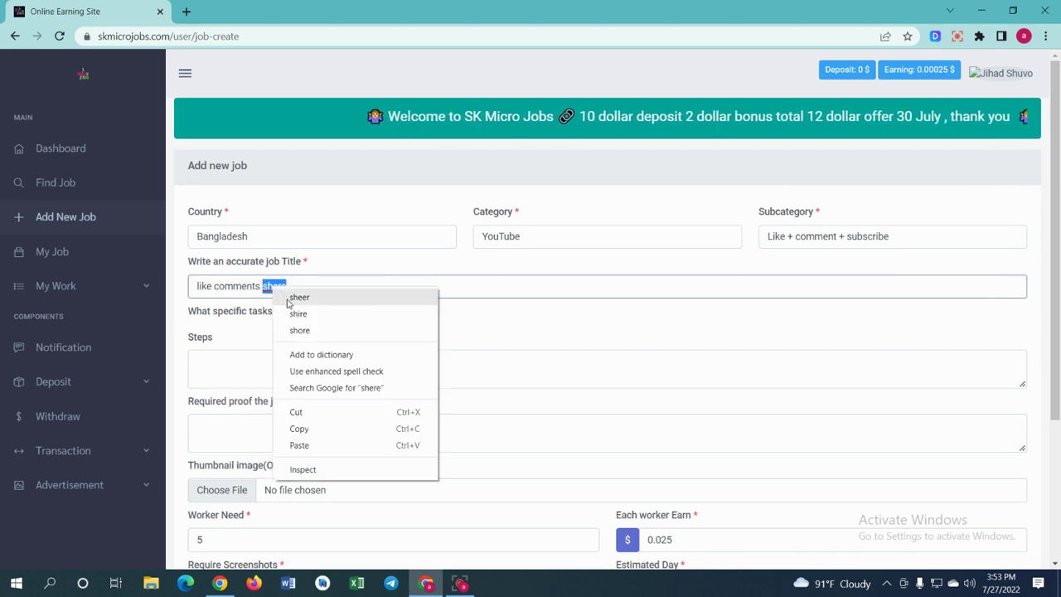
{"action": "left_click", "coordinate": [300, 315]}
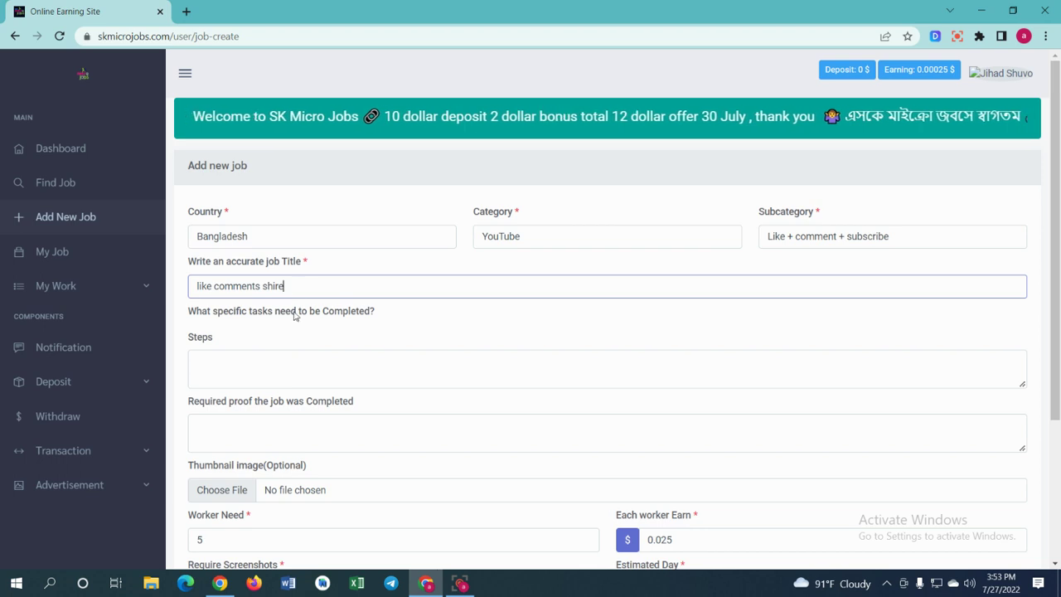
Step: Write "1. start video 1 ss" as the first numbered instruction in the job's Steps field
{"action": "left_click", "coordinate": [268, 358]}
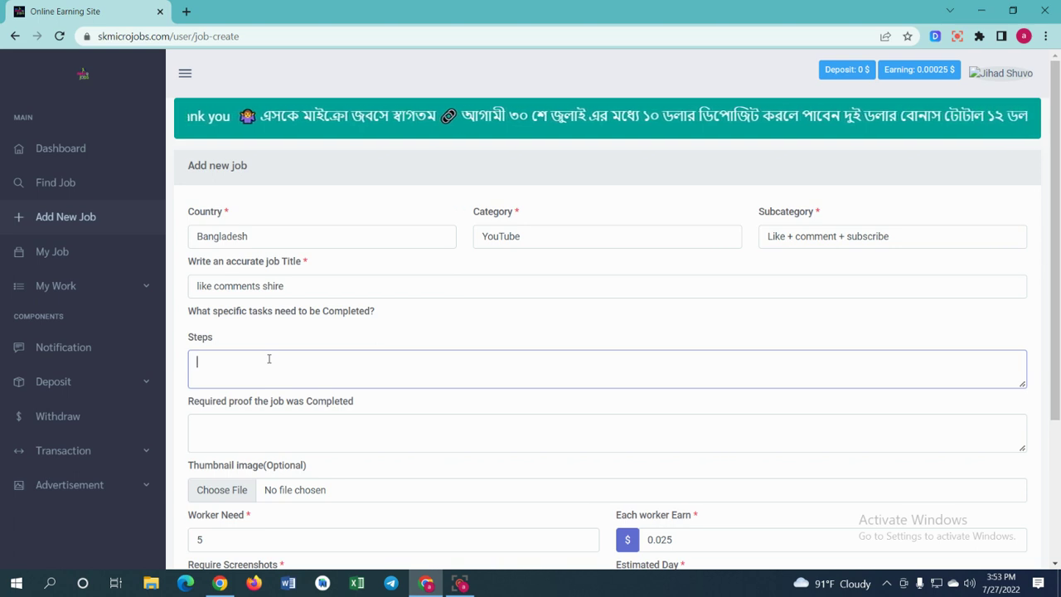
{"action": "type", "text": "sta"}
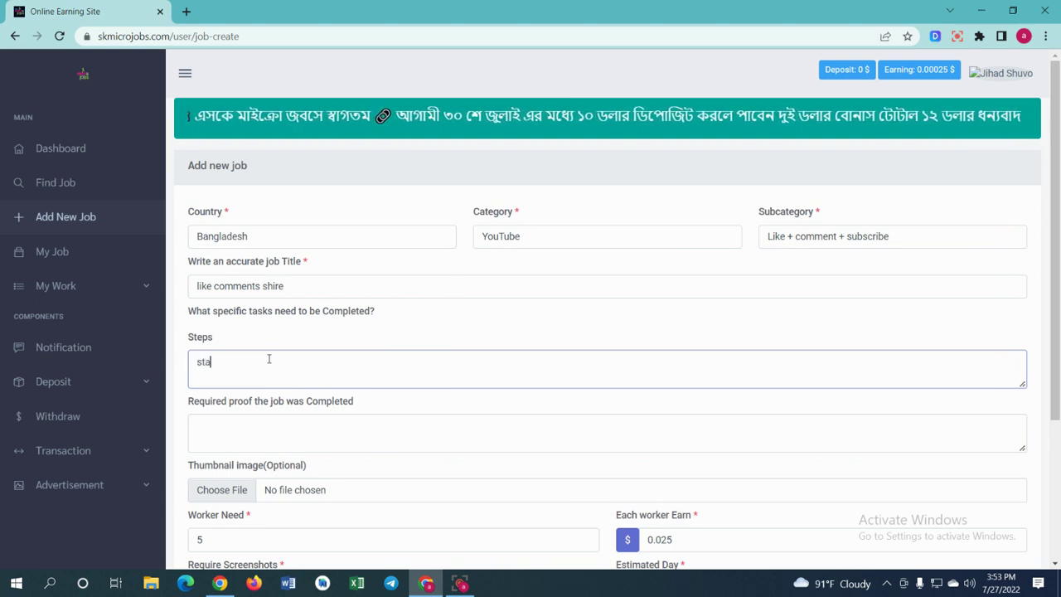
{"action": "type", "text": "rt vide"}
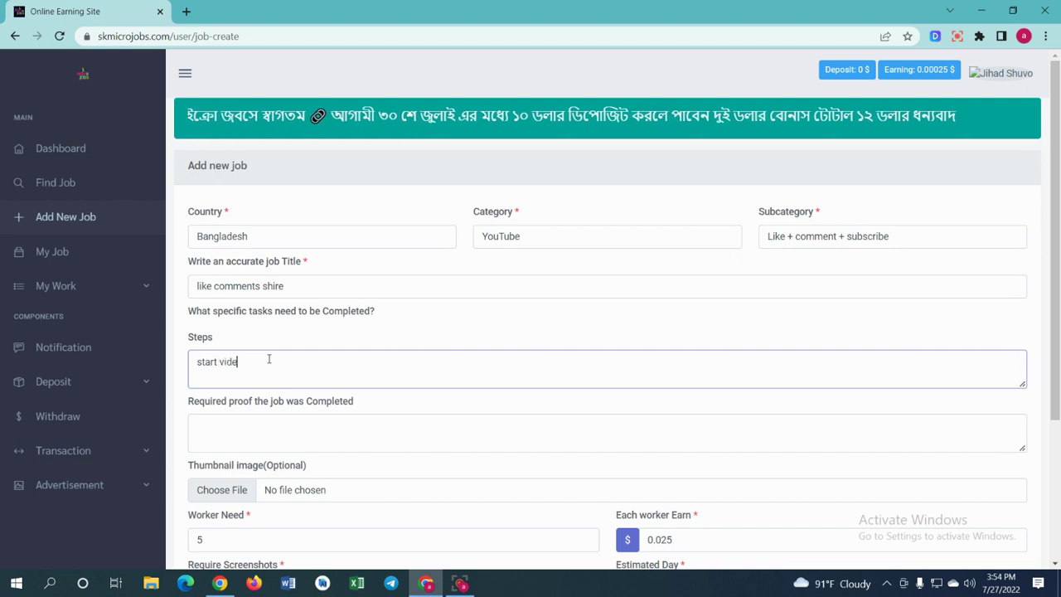
{"action": "type", "text": "o 1 ss"}
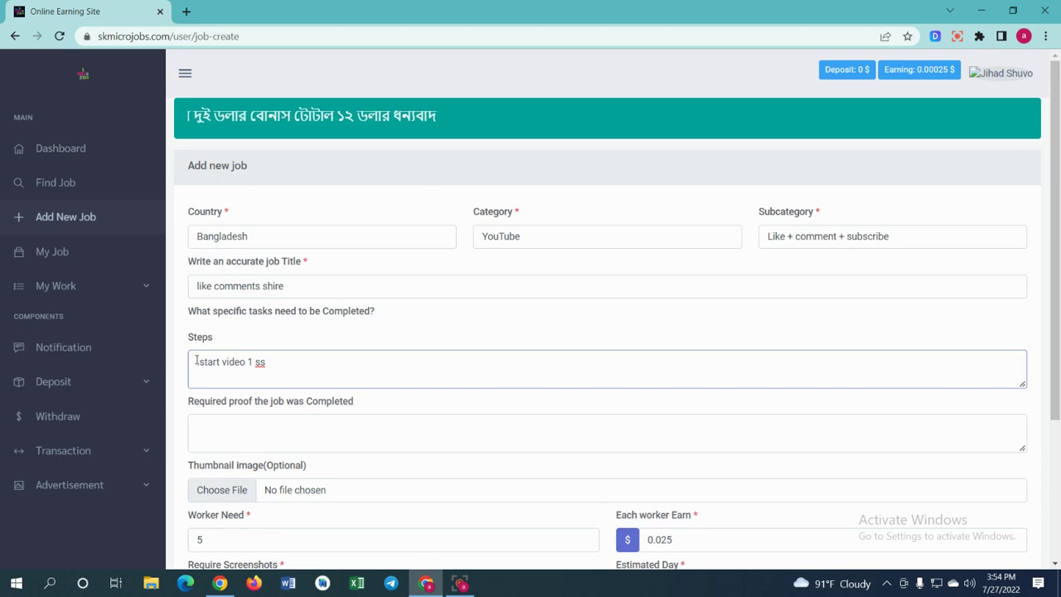
{"action": "type", "text": "1"}
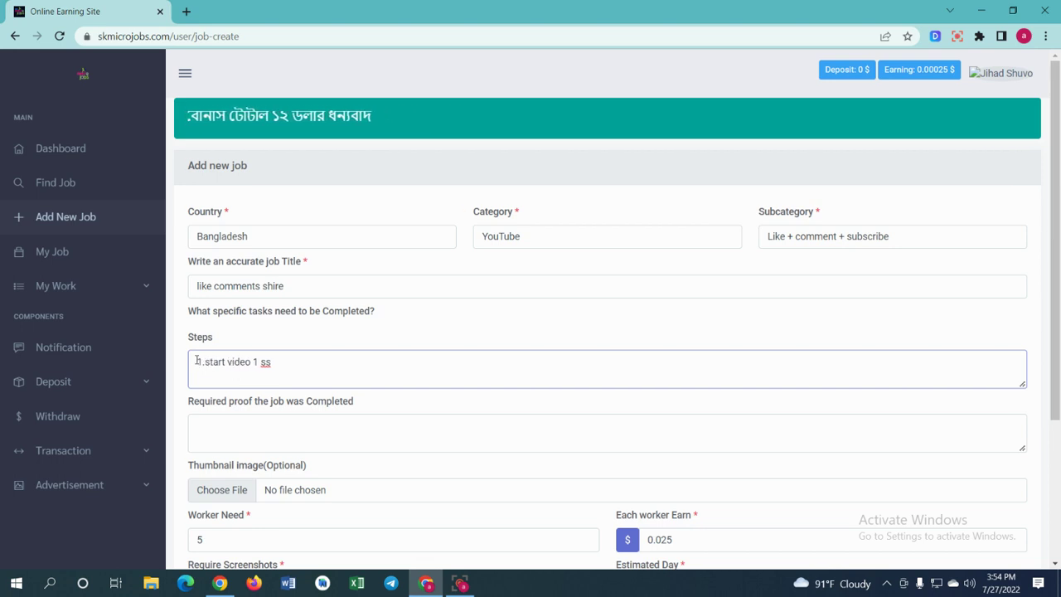
{"action": "type", "text": "."}
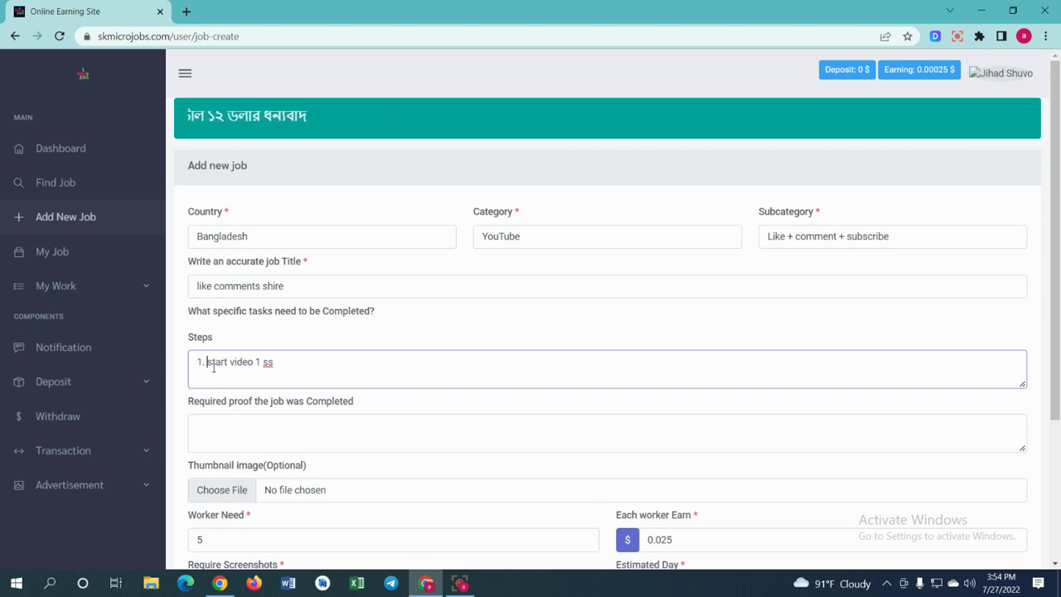
{"action": "left_click_drag", "start_coordinate": [208, 363], "coordinate": [280, 370]}
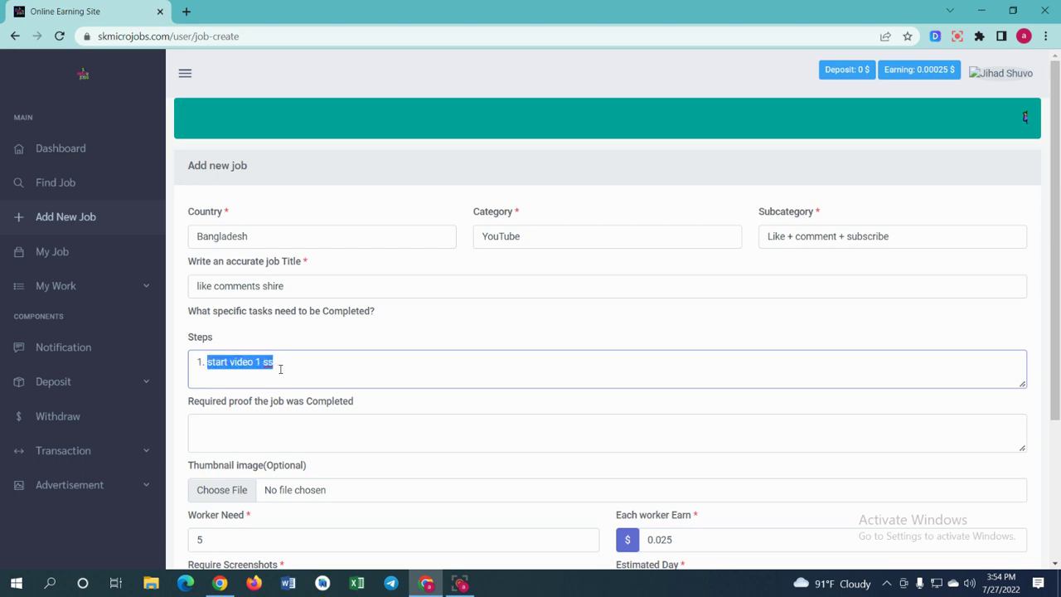
{"action": "left_click", "coordinate": [298, 368]}
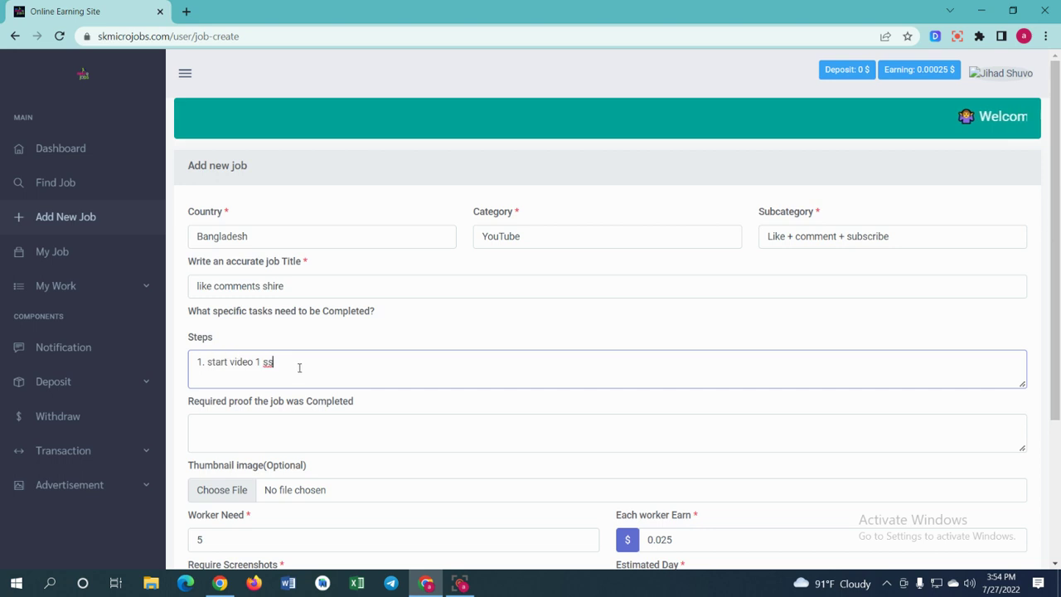
{"action": "left_click", "coordinate": [200, 375]}
{"action": "type", "text": "."}
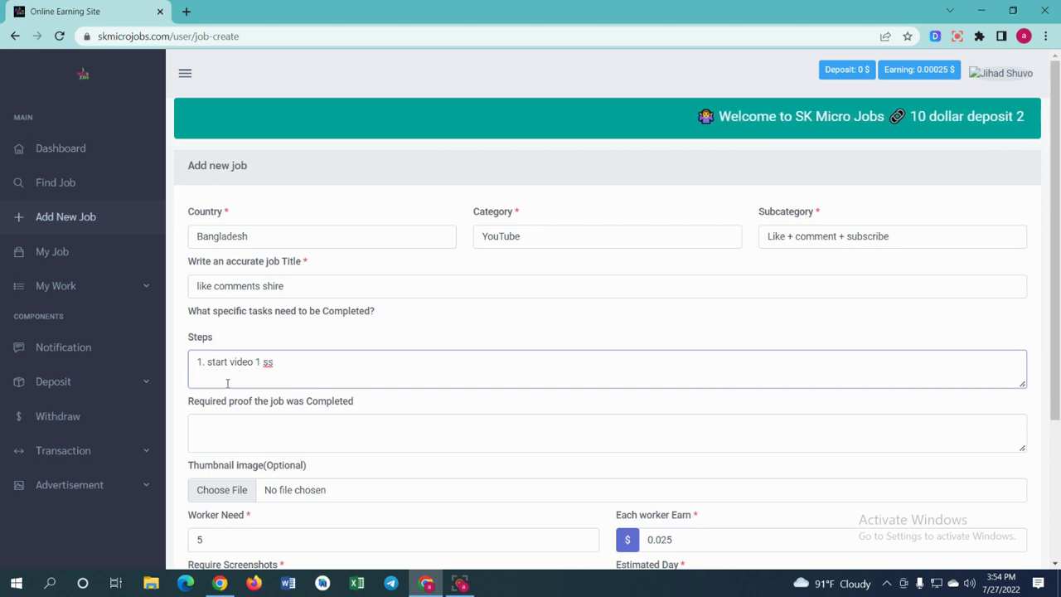
{"action": "key", "text": "Return"}
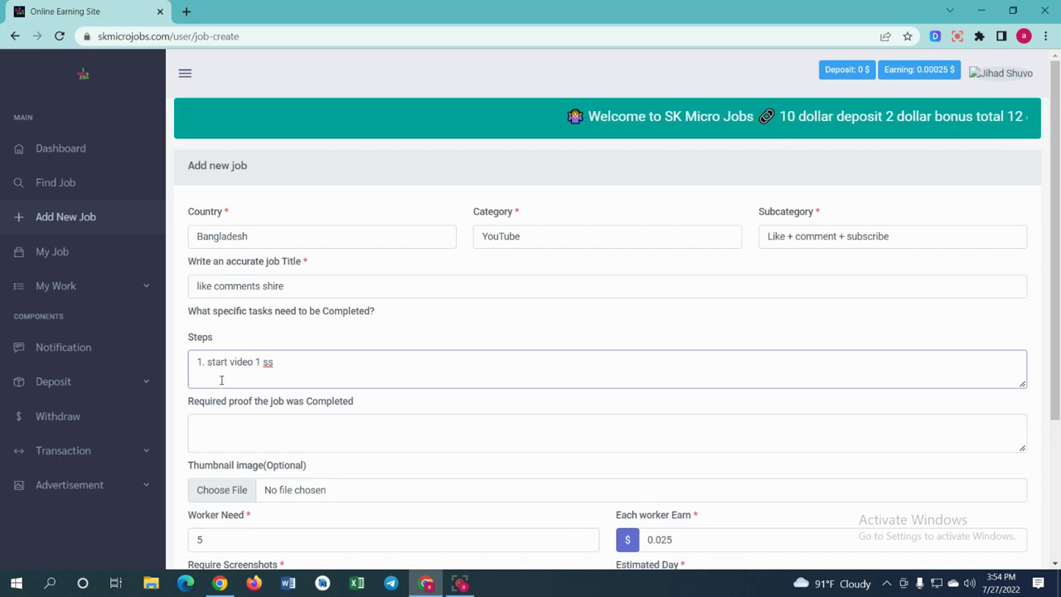
{"action": "left_click", "coordinate": [272, 431]}
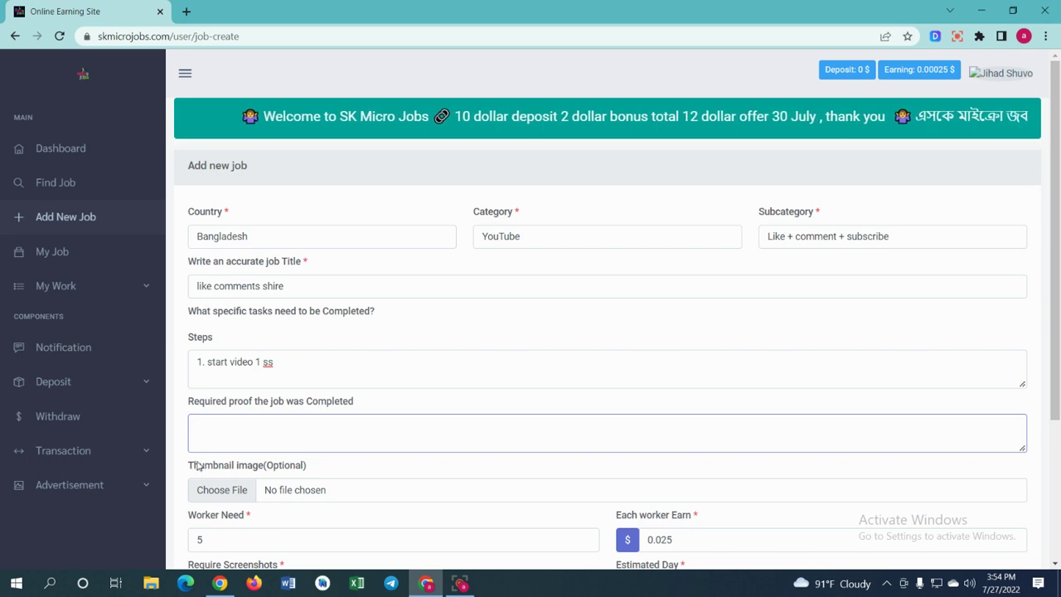
{"action": "left_click", "coordinate": [307, 359]}
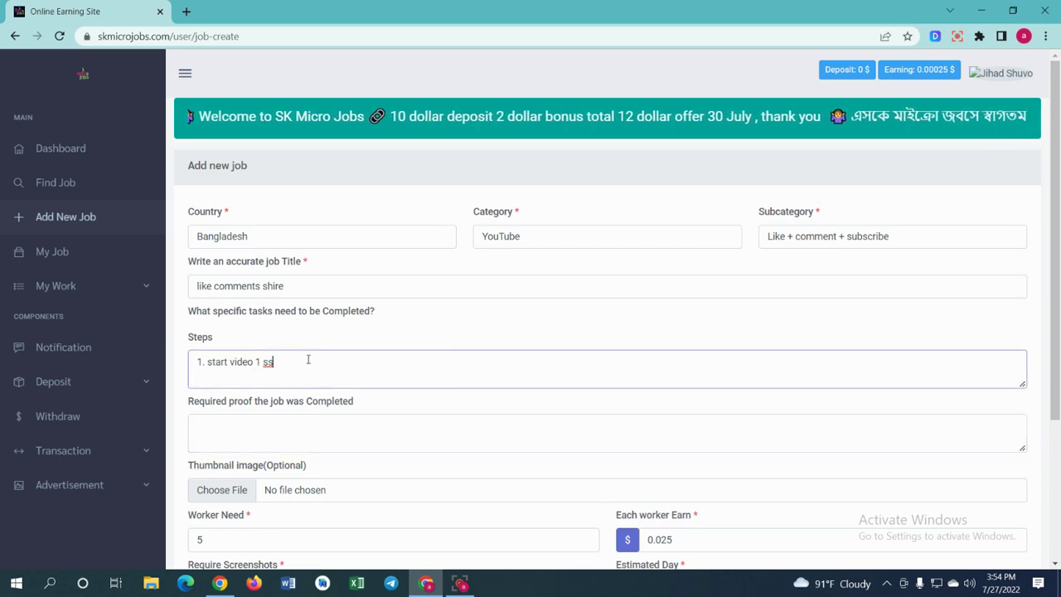
{"action": "left_click", "coordinate": [248, 431]}
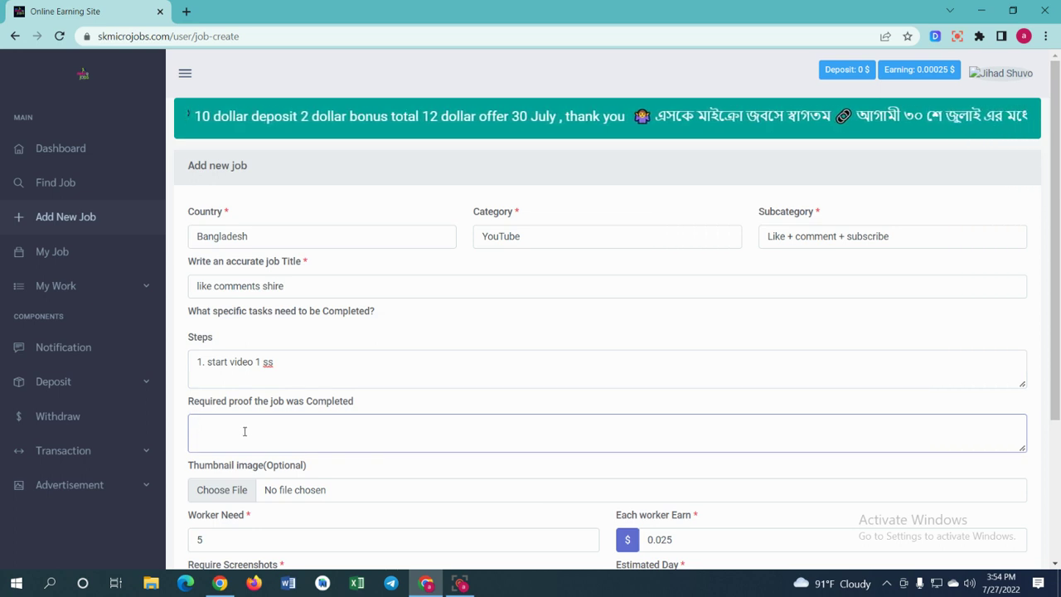
{"action": "scroll", "coordinate": [244, 431], "scroll_direction": "down", "scroll_amount": 1}
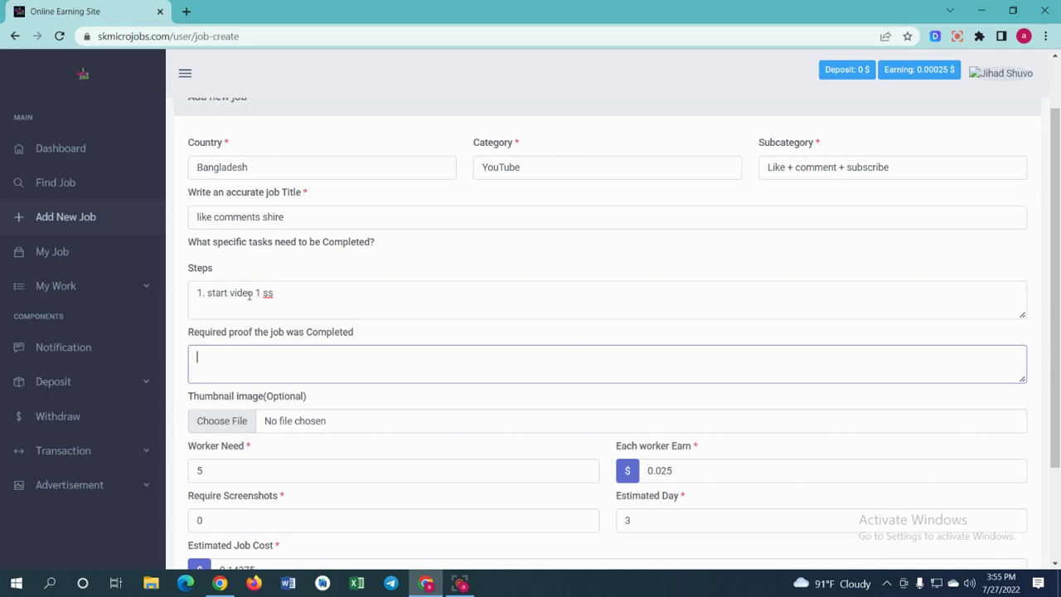
Step: Add the line apnara youtube a gia surch korun "sk earning pro" above the first numbered instruction in the Steps field
{"action": "left_click", "coordinate": [195, 295]}
{"action": "key", "text": "Return"}
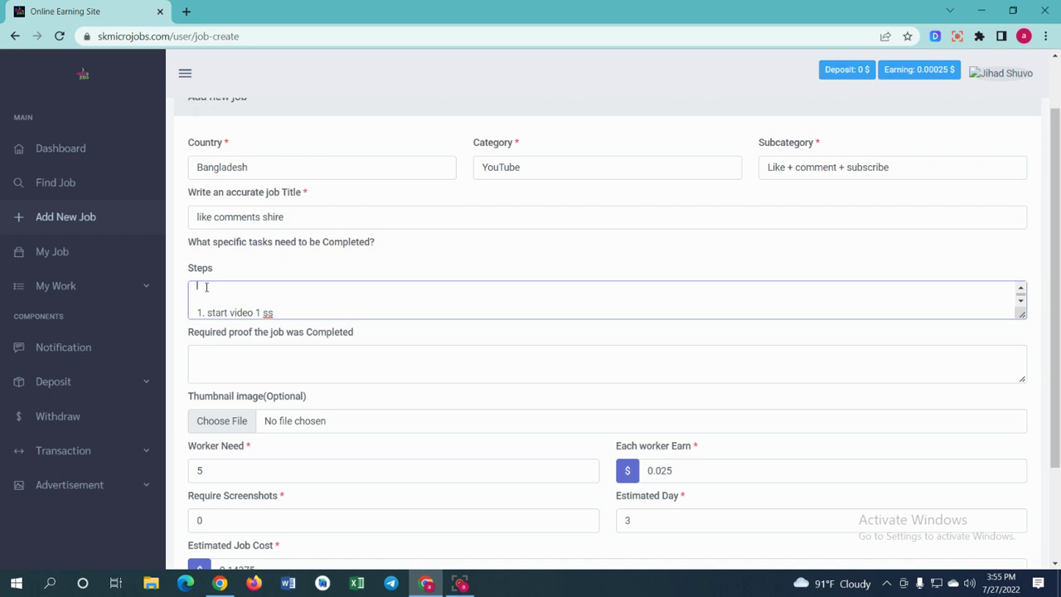
{"action": "type", "text": "apnara "}
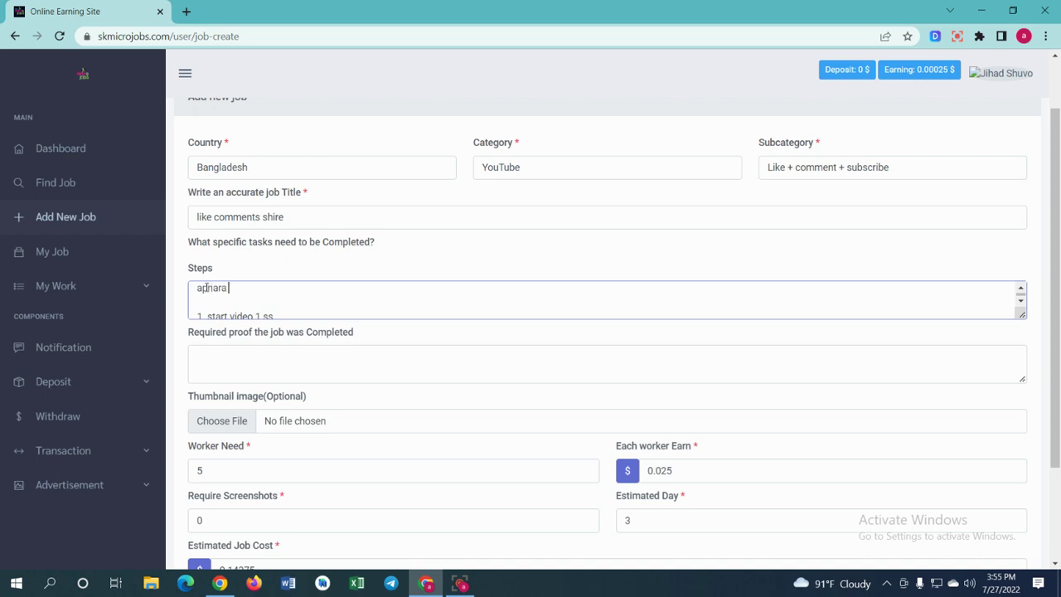
{"action": "type", "text": "youtube a gia surc"}
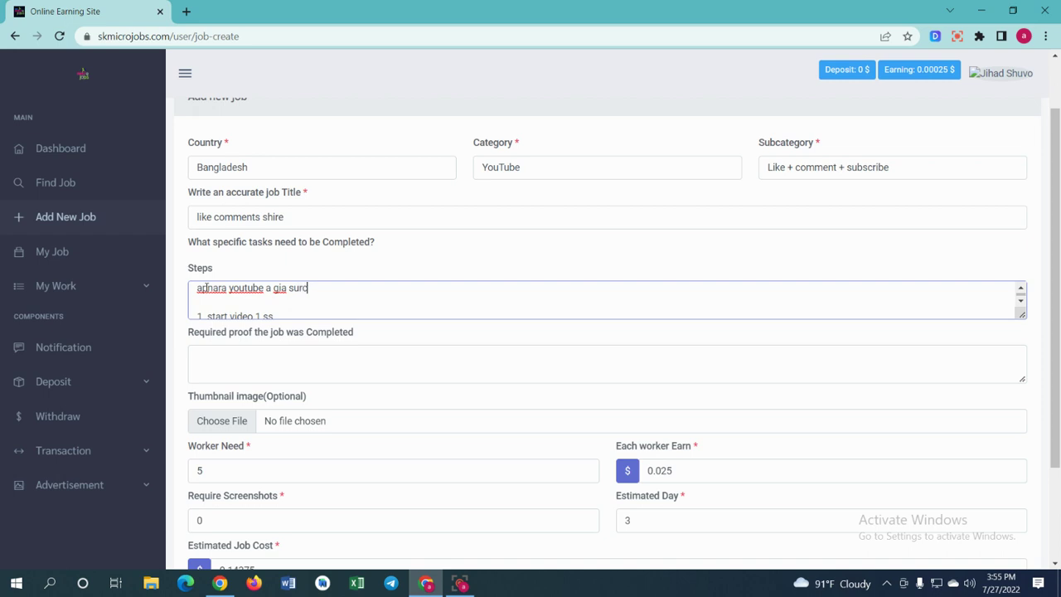
{"action": "type", "text": "h korun sk earning pro"}
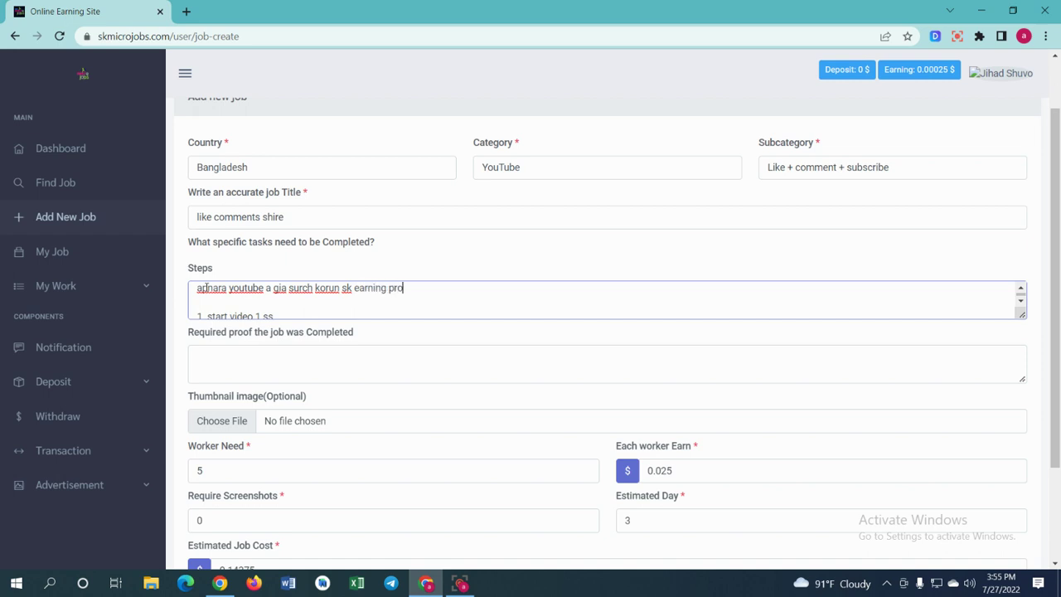
{"action": "type", "text": "''"}
{"action": "key", "text": "Return"}
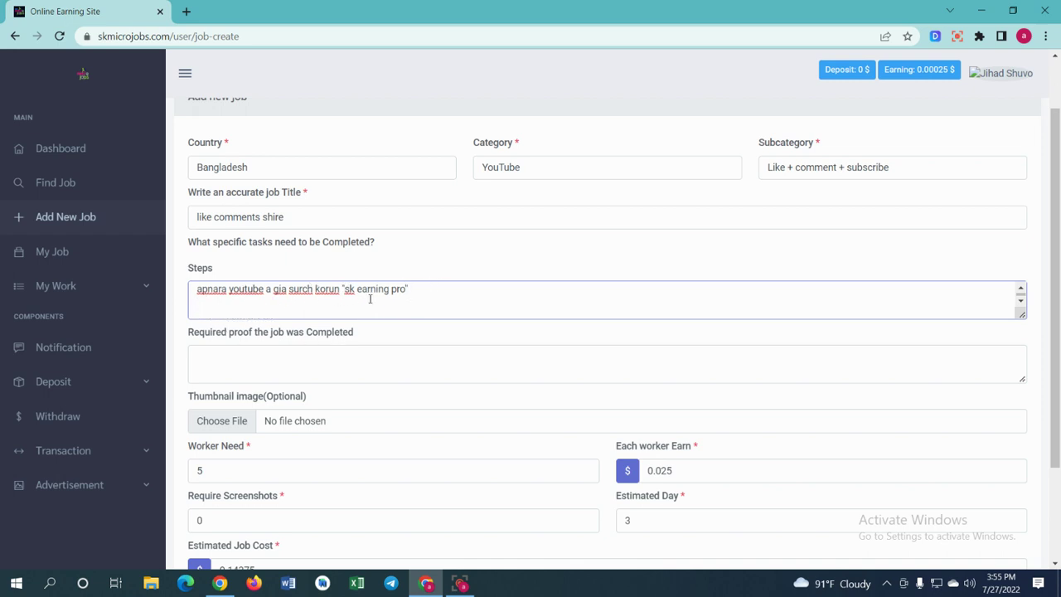
{"action": "scroll", "coordinate": [371, 299], "scroll_direction": "down", "scroll_amount": 1}
{"action": "scroll", "coordinate": [351, 301], "scroll_direction": "up", "scroll_amount": 1}
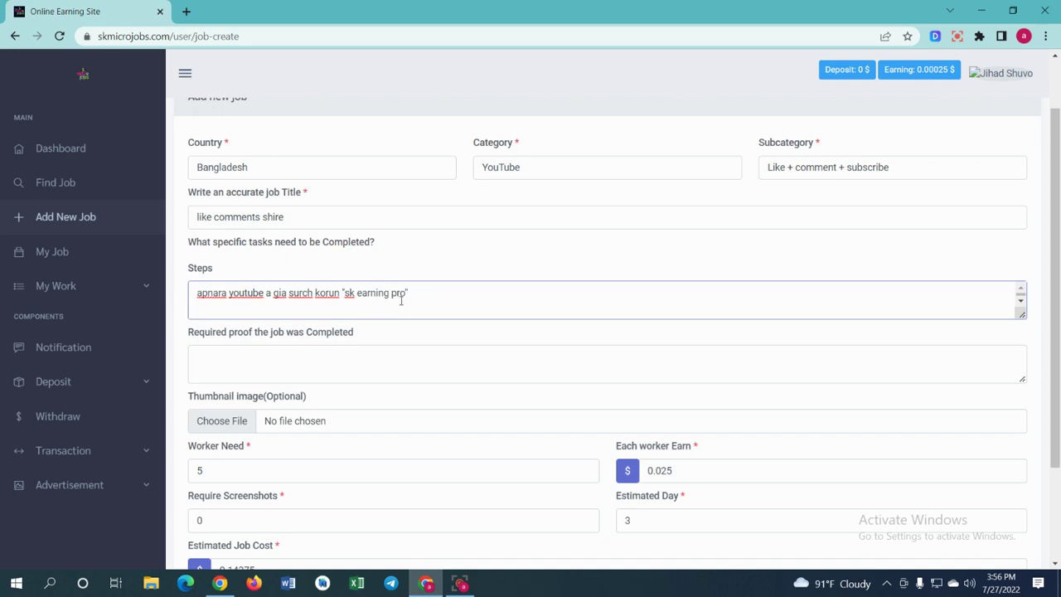
Step: Set the number of workers needed for the job to 50
{"action": "left_click", "coordinate": [311, 362]}
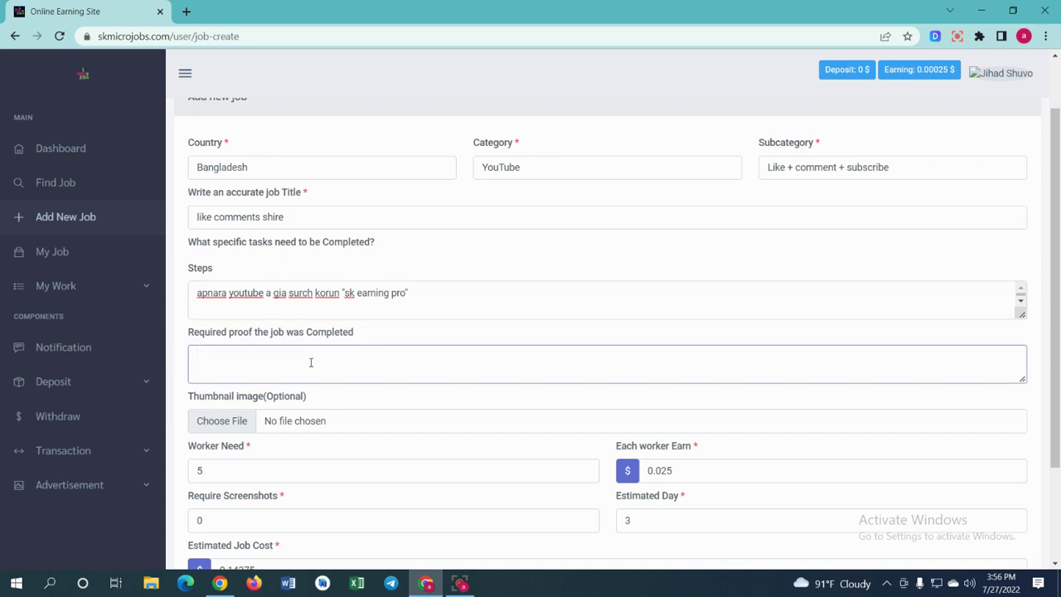
{"action": "scroll", "coordinate": [310, 363], "scroll_direction": "down", "scroll_amount": 1}
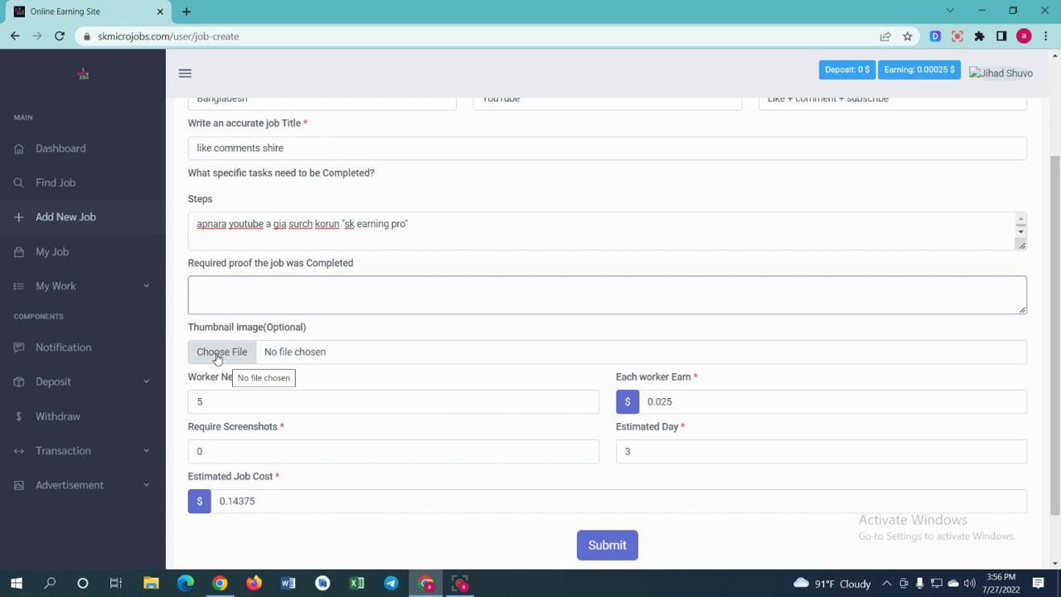
{"action": "left_click", "coordinate": [216, 402]}
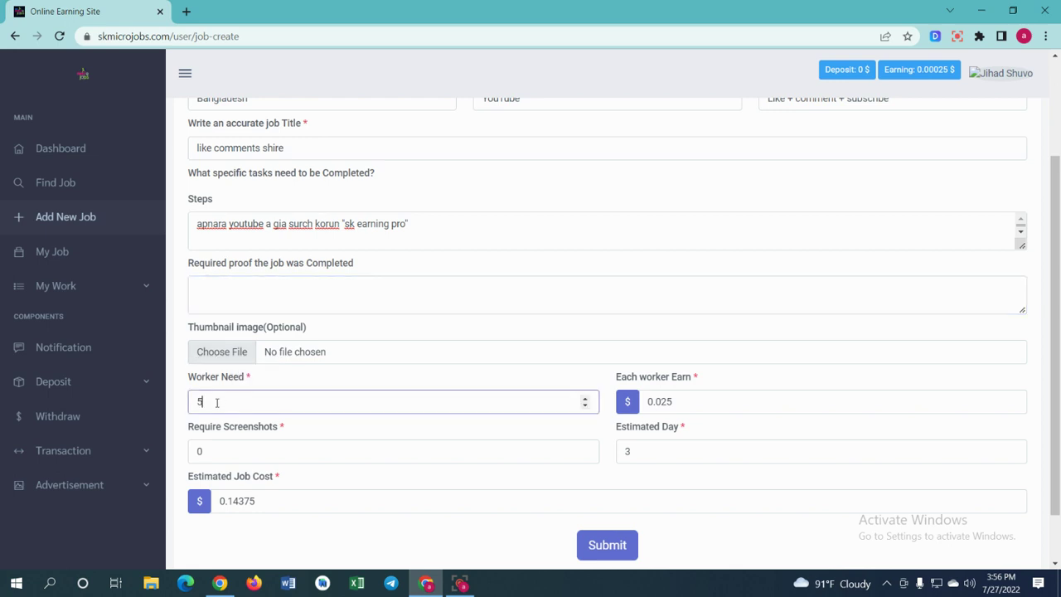
{"action": "key", "text": "BackSpace"}
{"action": "type", "text": "50"}
{"action": "left_click_drag", "start_coordinate": [661, 402], "coordinate": [673, 403]}
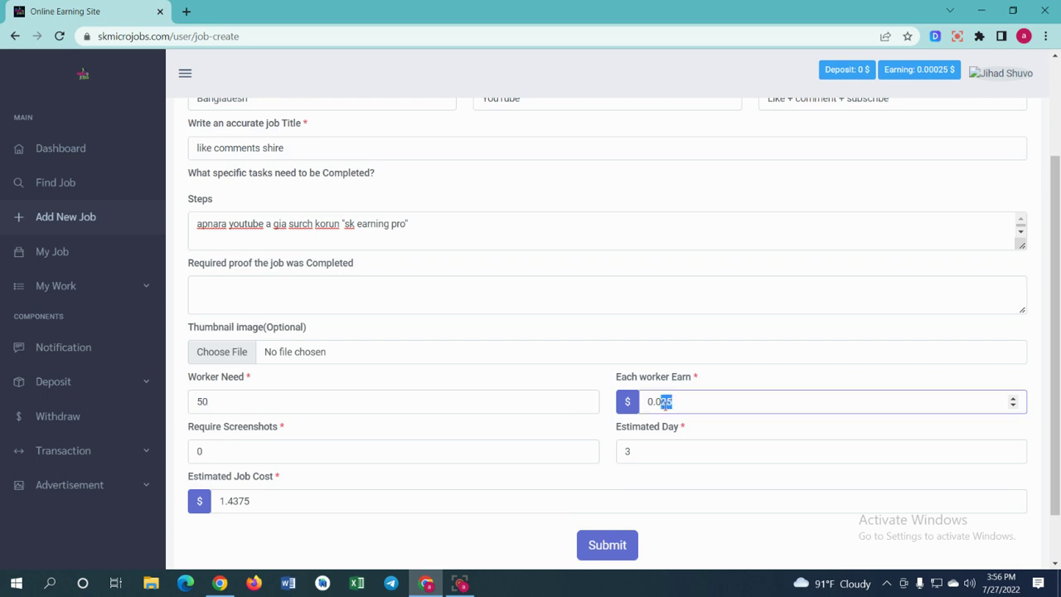
{"action": "left_click", "coordinate": [666, 404]}
{"action": "left_click_drag", "start_coordinate": [661, 401], "coordinate": [679, 406]}
{"action": "left_click", "coordinate": [672, 404]}
{"action": "left_click_drag", "start_coordinate": [661, 405], "coordinate": [679, 405]}
{"action": "left_click", "coordinate": [694, 401]}
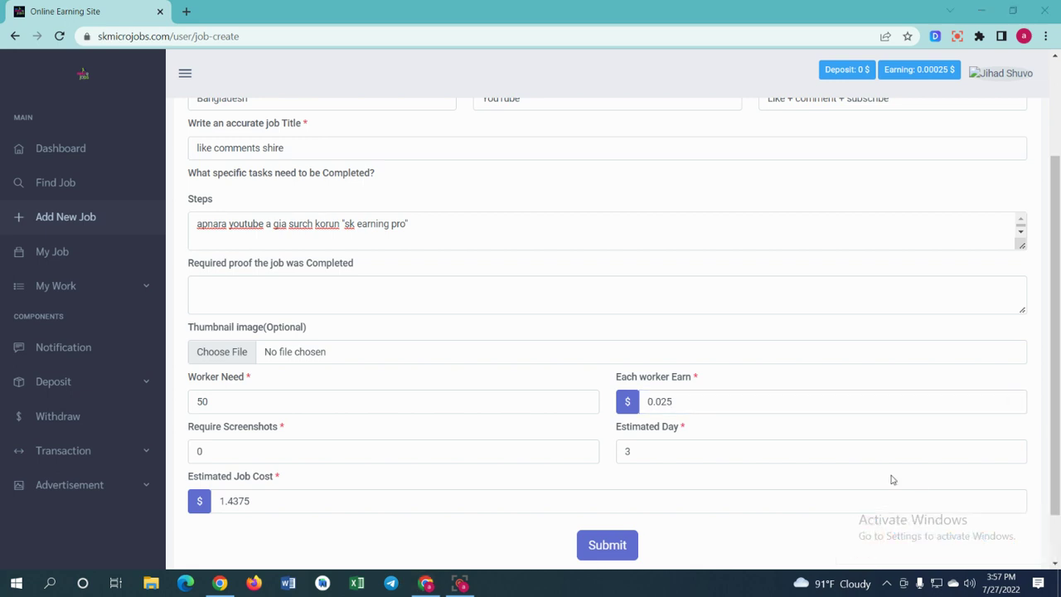
Step: Set the number of required screenshots to 2
{"action": "left_click", "coordinate": [218, 444]}
{"action": "key", "text": "BackSpace"}
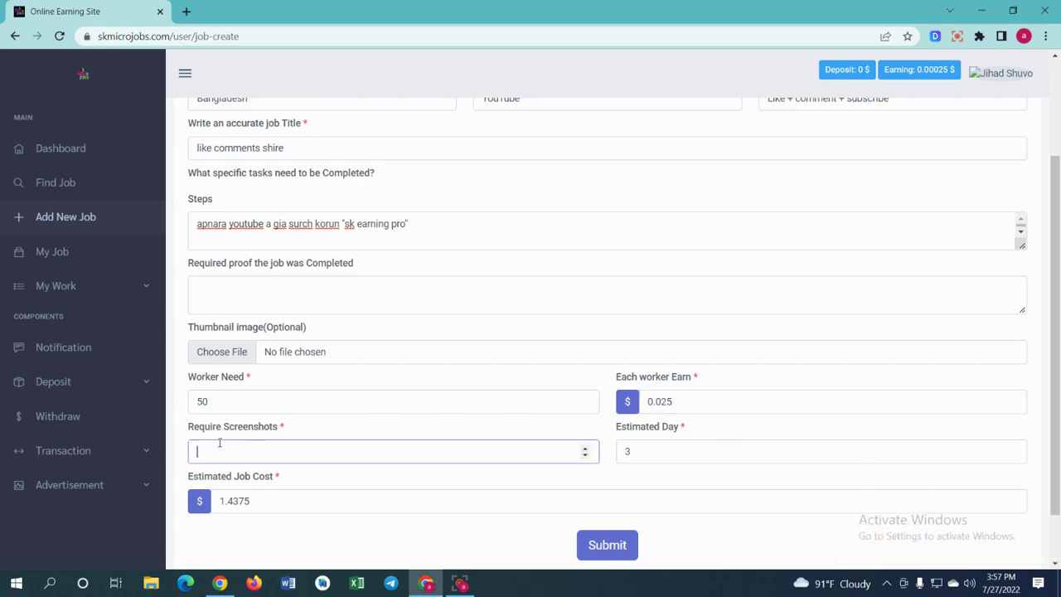
{"action": "type", "text": "2"}
Step: Check the worker count against the estimated job cost and try to submit the new job
{"action": "left_click", "coordinate": [247, 505]}
{"action": "left_click", "coordinate": [209, 404]}
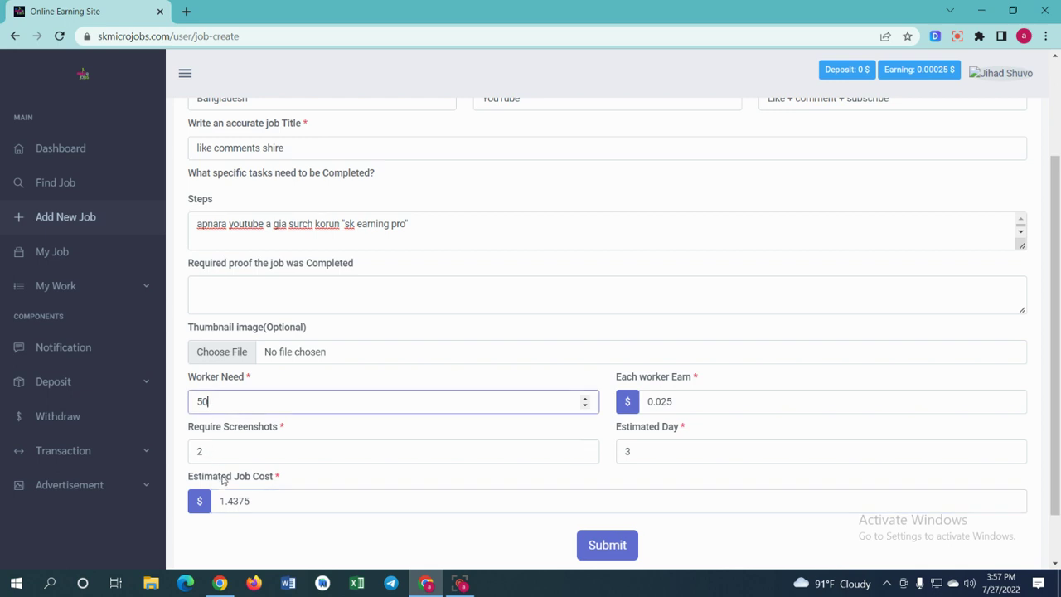
{"action": "double_click", "coordinate": [222, 500]}
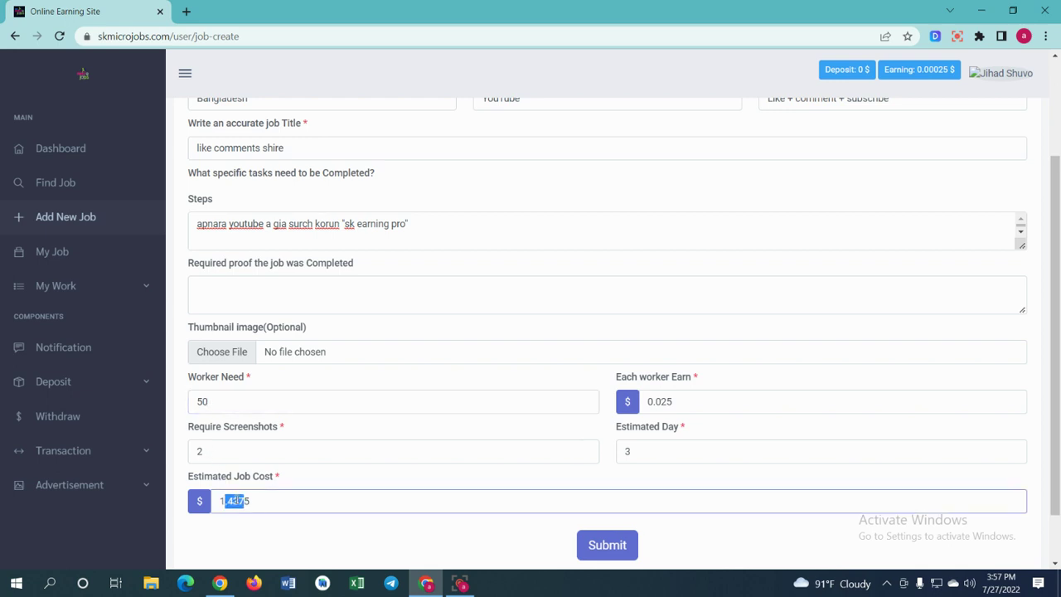
{"action": "left_click", "coordinate": [236, 500]}
{"action": "scroll", "coordinate": [397, 260], "scroll_direction": "down", "scroll_amount": 2}
{"action": "left_click", "coordinate": [609, 485]}
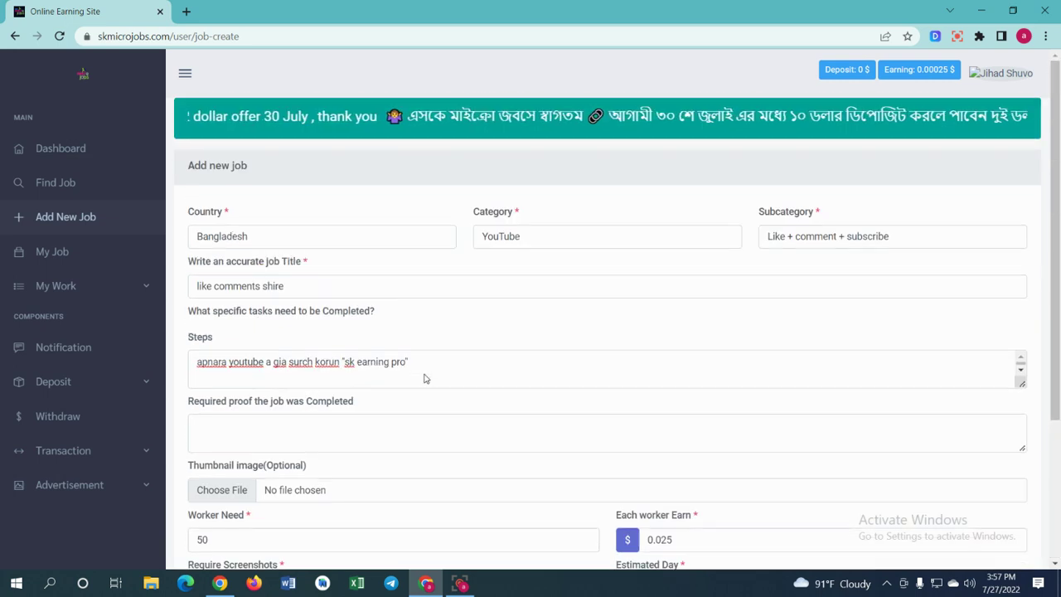
Step: Open the My Job page listing the account's own posted jobs
{"action": "left_click", "coordinate": [141, 287]}
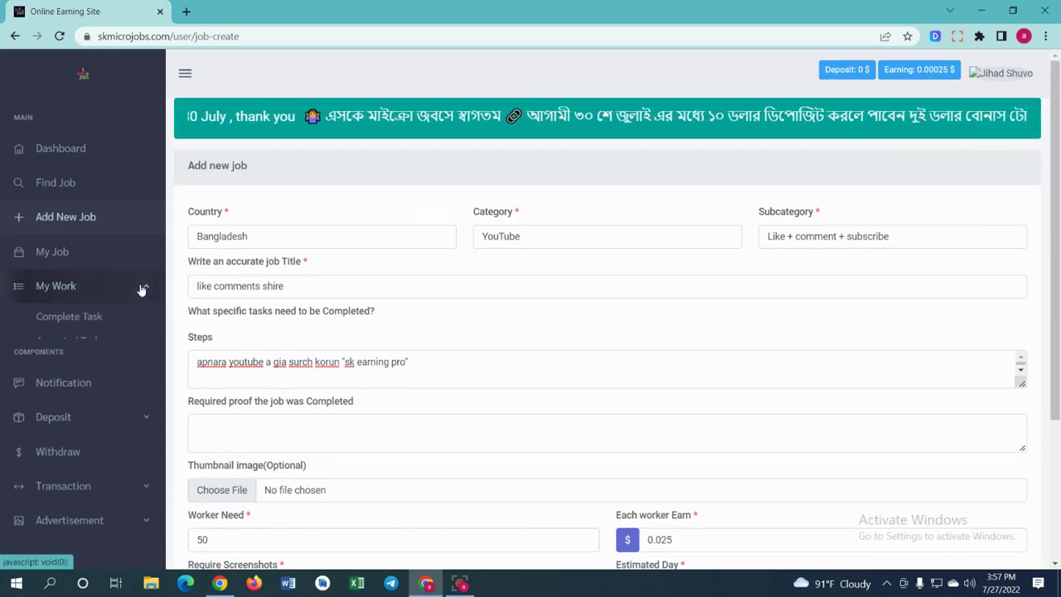
{"action": "left_click", "coordinate": [72, 257]}
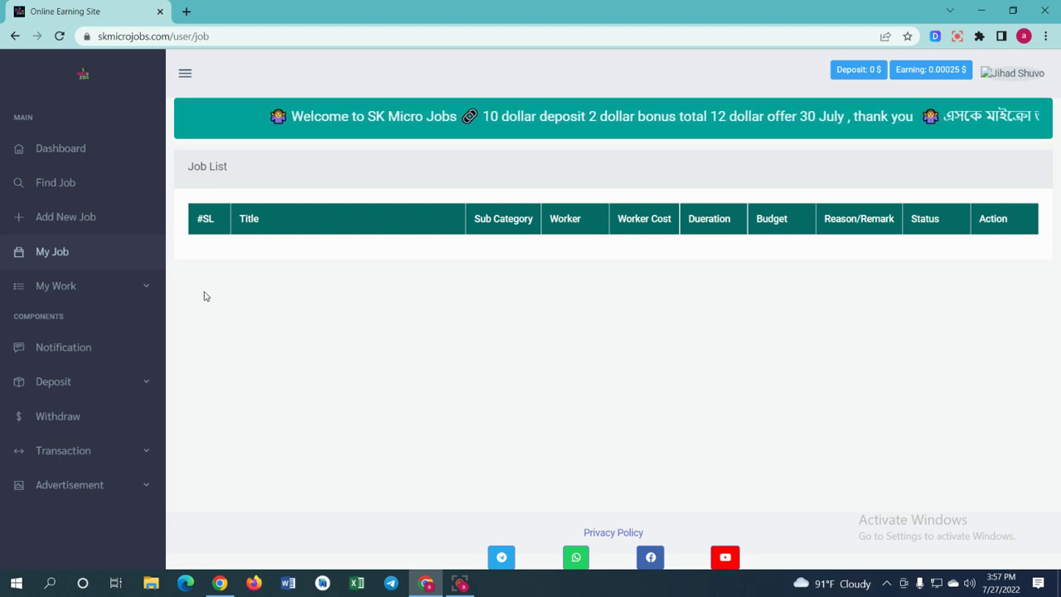
Step: Search Google for "calculator" in a new browser tab
{"action": "left_click", "coordinate": [187, 14]}
{"action": "left_click", "coordinate": [229, 37]}
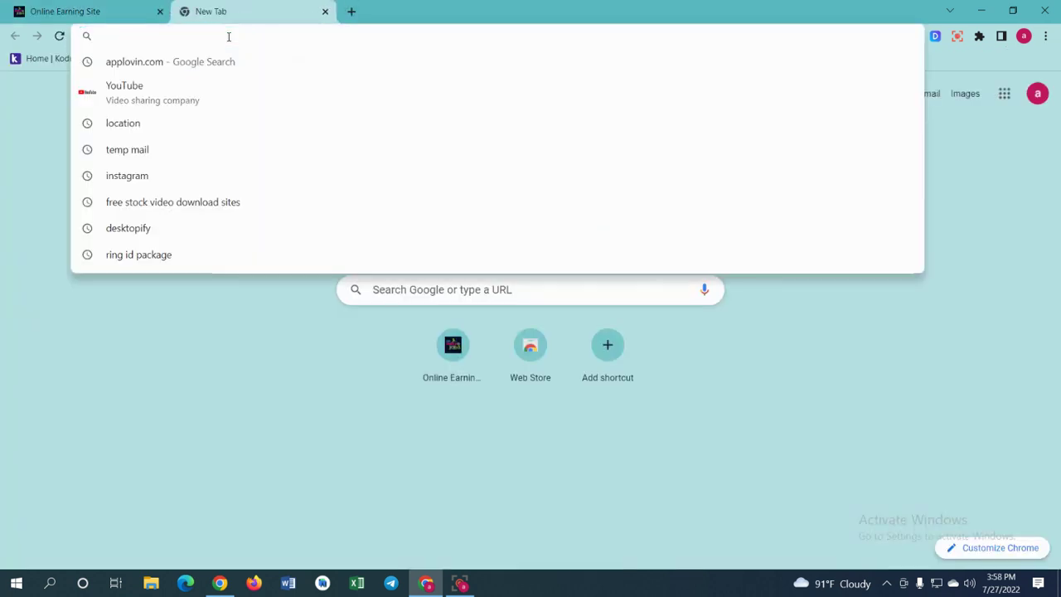
{"action": "type", "text": "cal"}
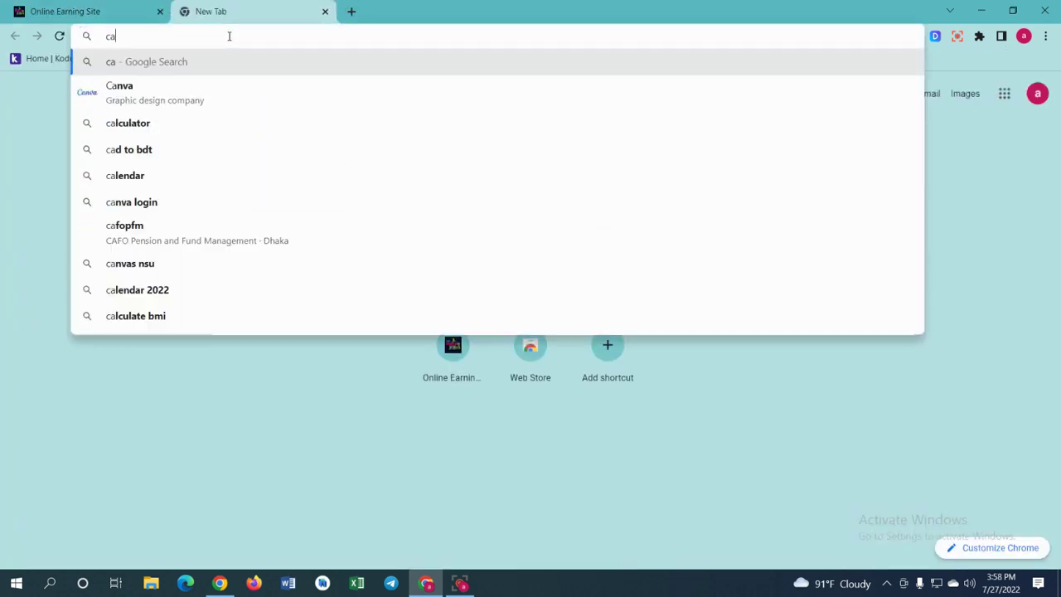
{"action": "left_click", "coordinate": [158, 88]}
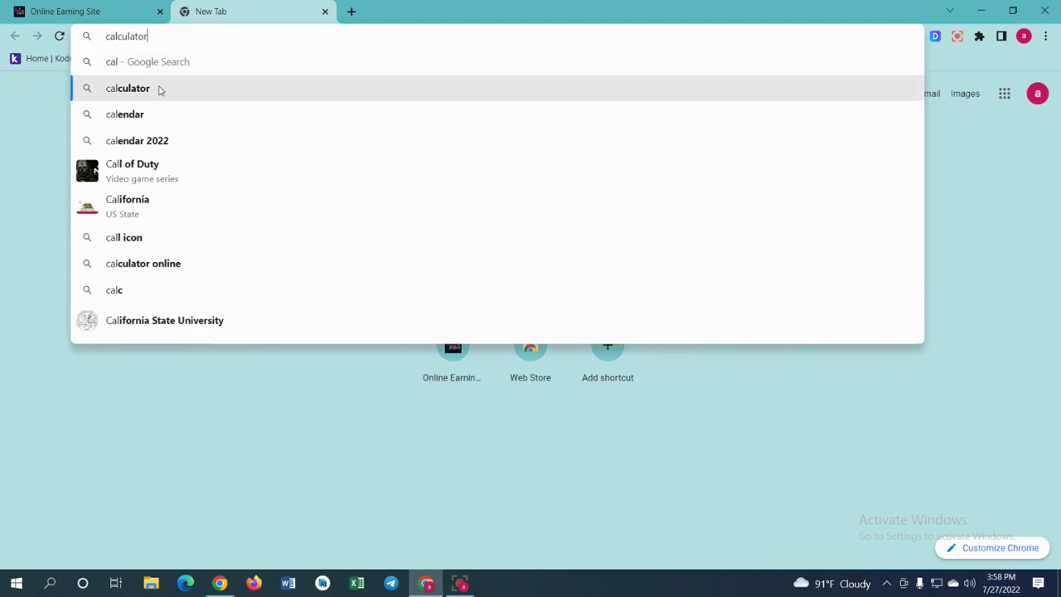
Step: Return to the job site and reopen the Add New Job form to look at its cost fields
{"action": "key", "text": "ctrl+Tab"}
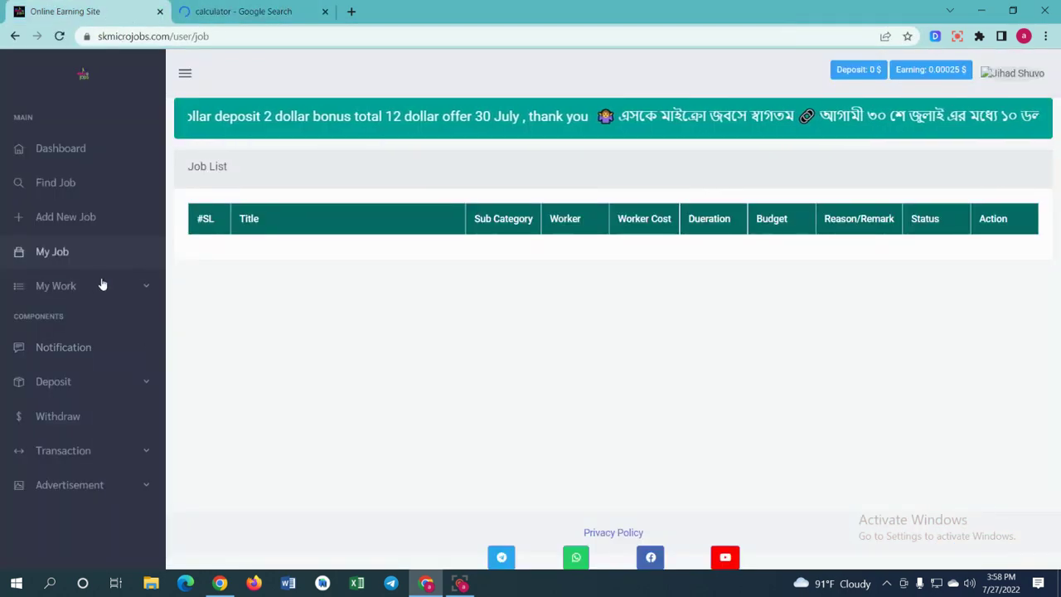
{"action": "left_click", "coordinate": [89, 217]}
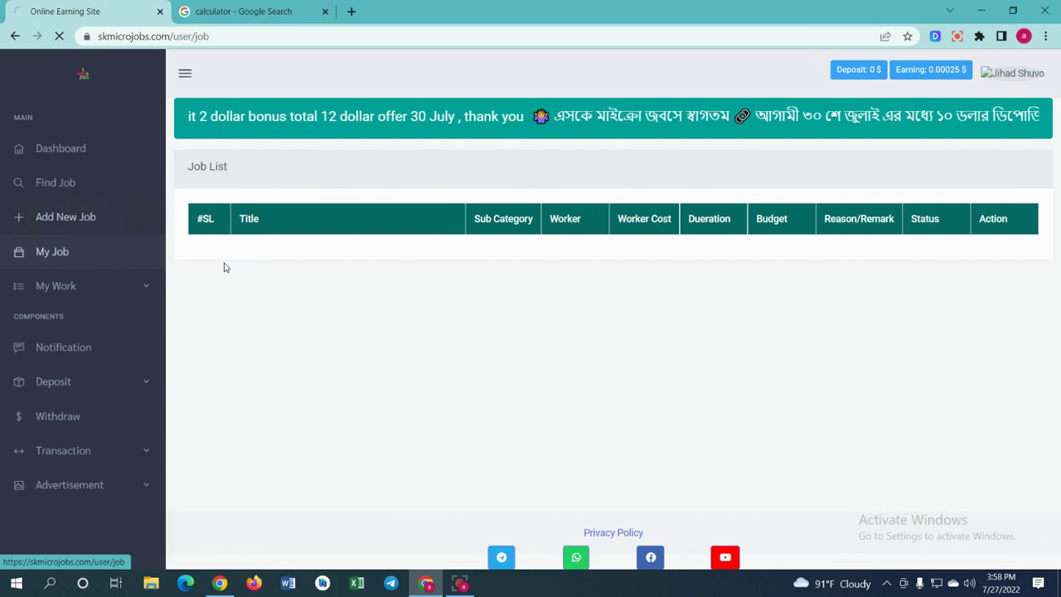
{"action": "scroll", "coordinate": [332, 305], "scroll_direction": "down", "scroll_amount": 3}
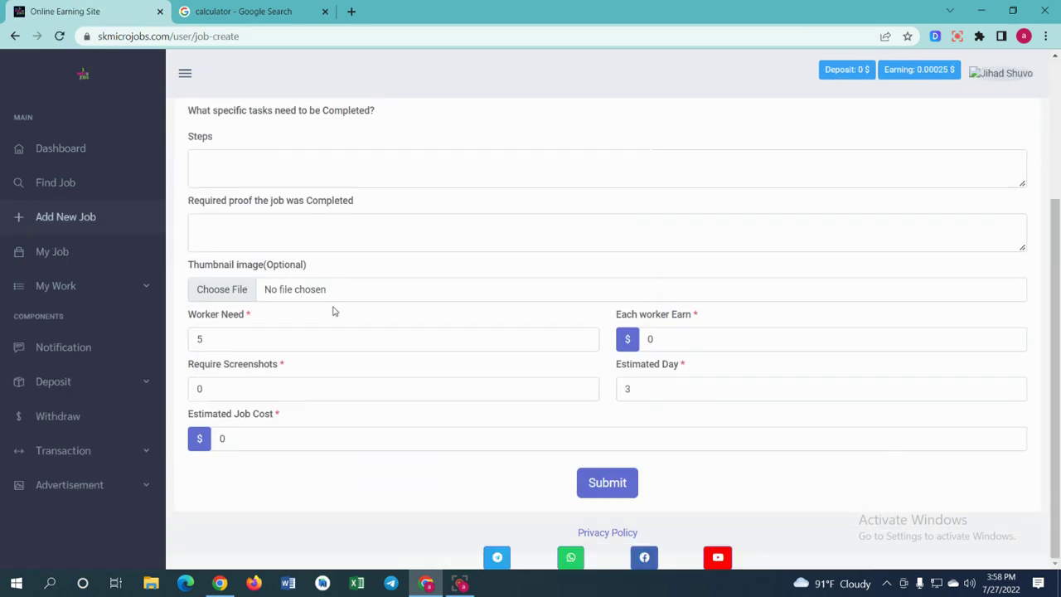
{"action": "scroll", "coordinate": [334, 310], "scroll_direction": "up", "scroll_amount": 5}
Step: Switch back to the Google calculator, multiply 1.43 by 92 and highlight the result
{"action": "key", "text": "ctrl+Tab"}
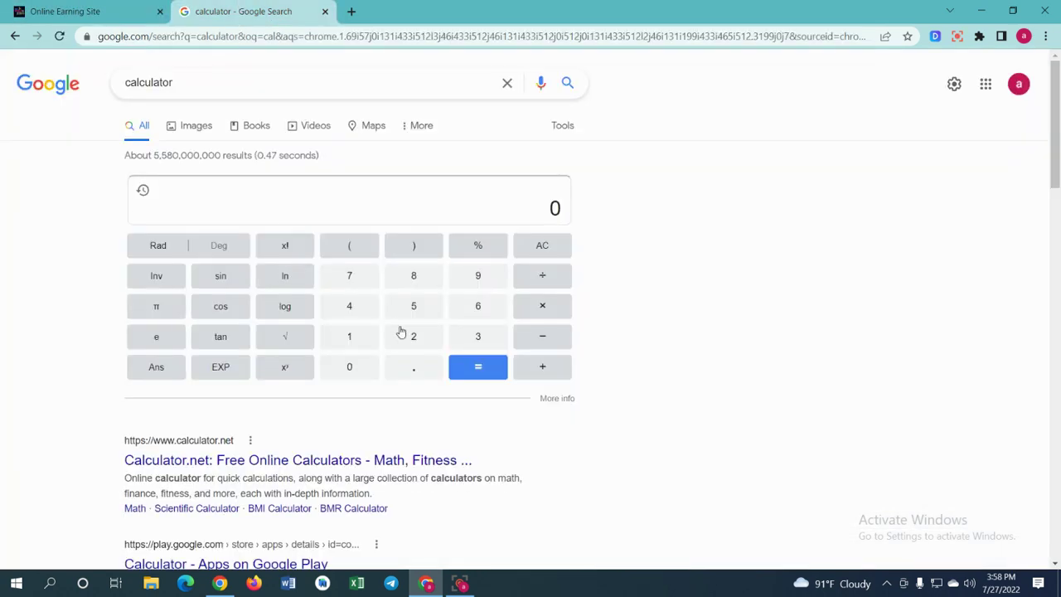
{"action": "left_click", "coordinate": [361, 343]}
{"action": "left_click", "coordinate": [401, 365]}
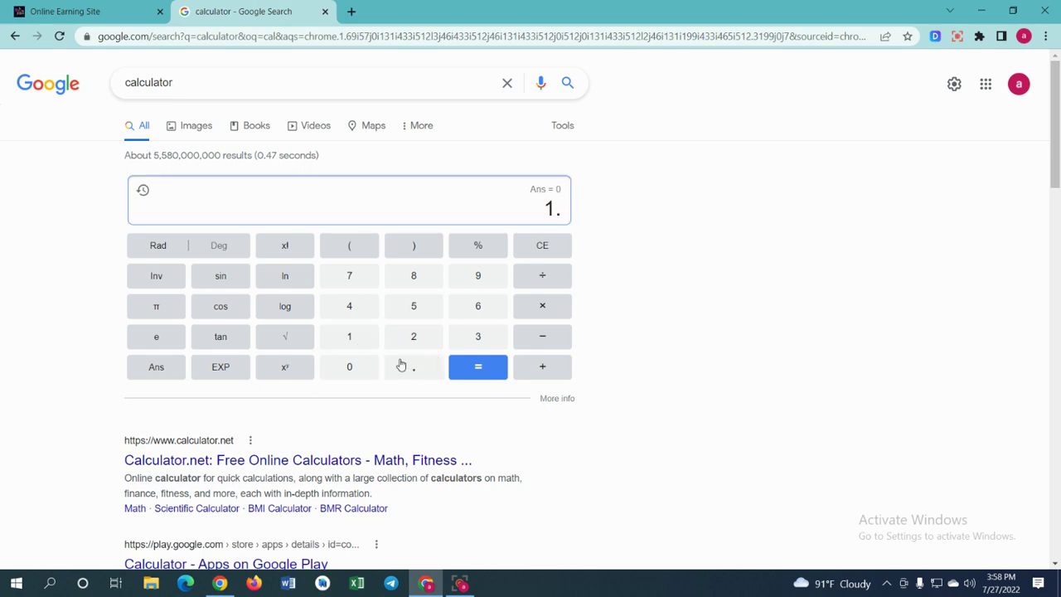
{"action": "left_click", "coordinate": [358, 312]}
{"action": "left_click", "coordinate": [467, 336]}
{"action": "left_click", "coordinate": [534, 309]}
{"action": "left_click", "coordinate": [478, 280]}
{"action": "left_click", "coordinate": [419, 341]}
{"action": "left_click", "coordinate": [475, 375]}
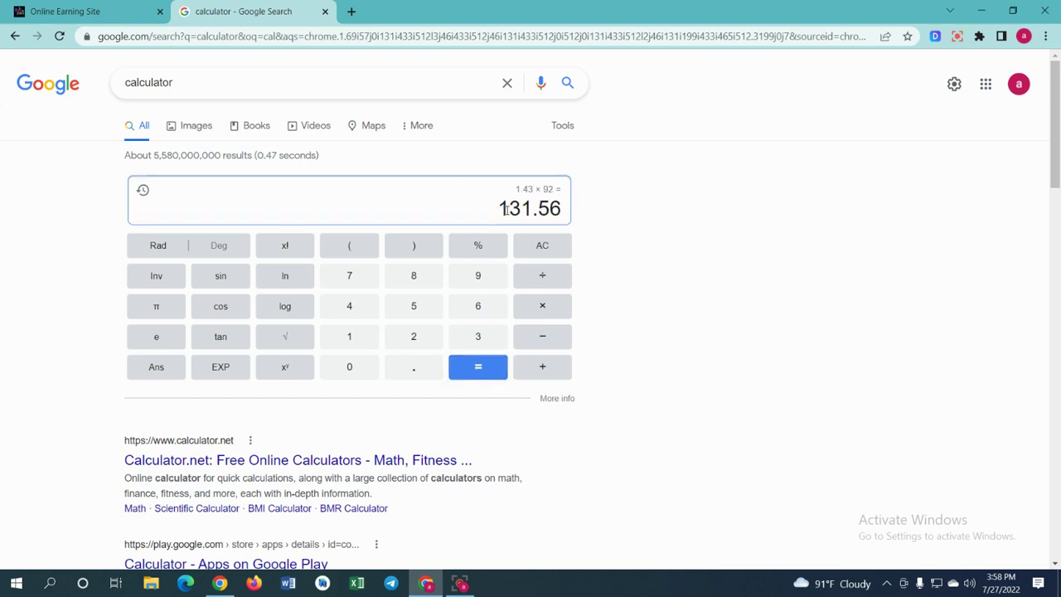
{"action": "left_click_drag", "start_coordinate": [506, 209], "coordinate": [552, 213]}
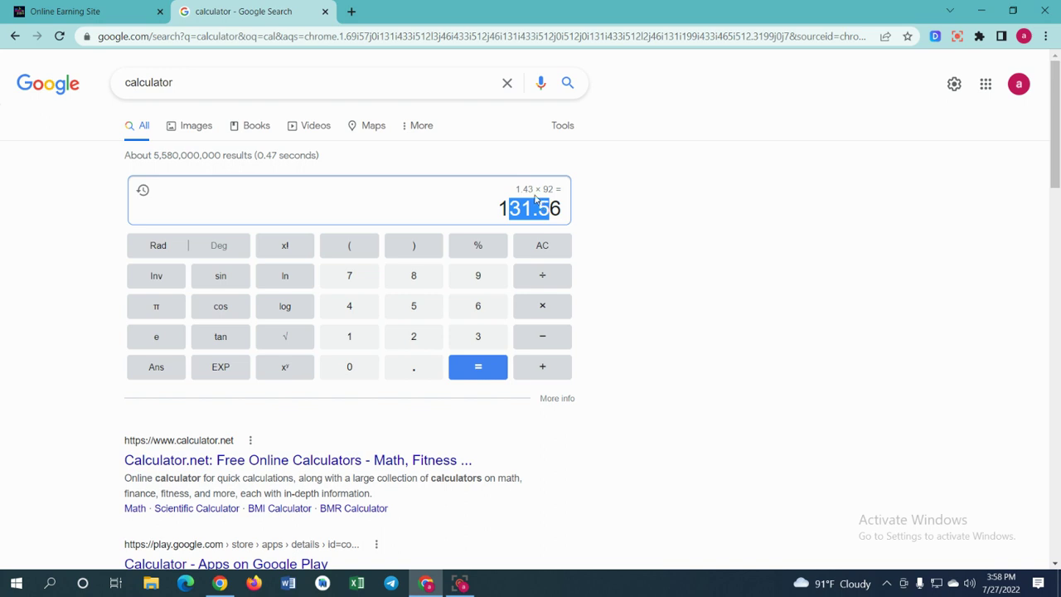
Step: Clear the highlighted calculator result, return to the job site and look over the Add New Job form's fields
{"action": "left_click", "coordinate": [511, 212]}
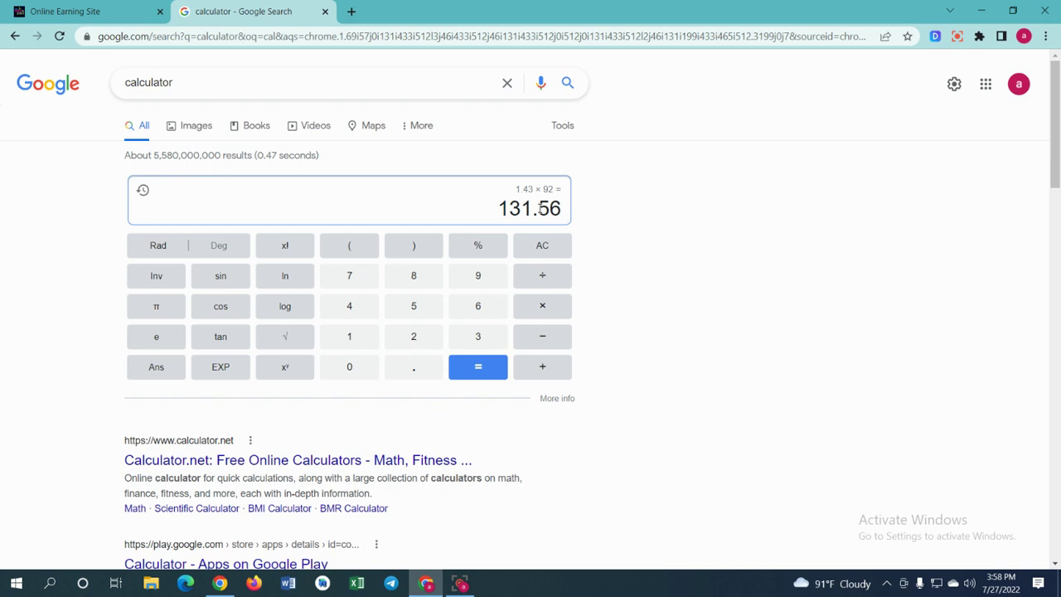
{"action": "left_click", "coordinate": [104, 6]}
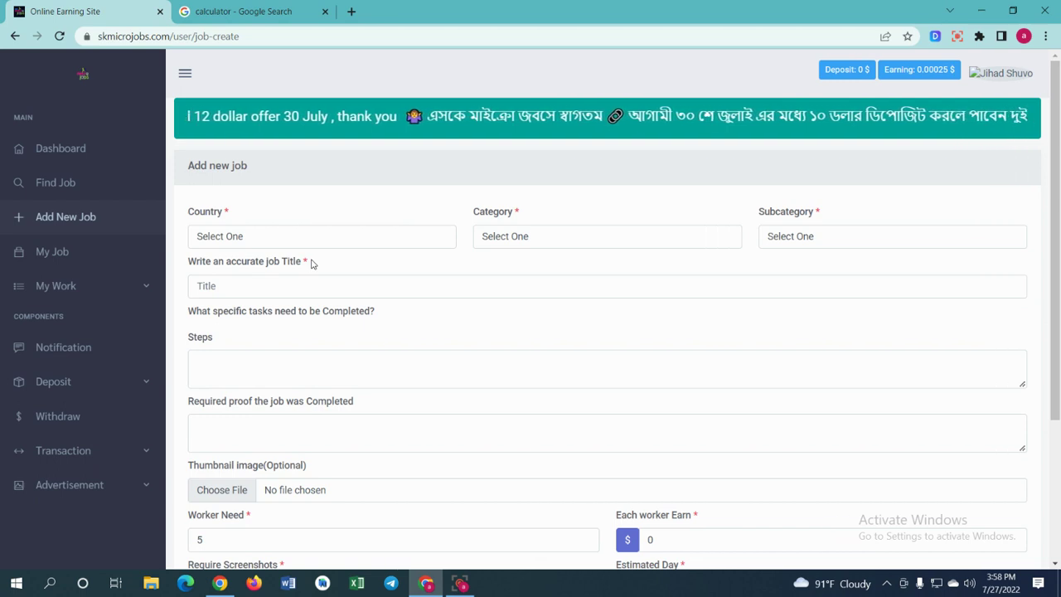
{"action": "scroll", "coordinate": [312, 265], "scroll_direction": "down", "scroll_amount": 2}
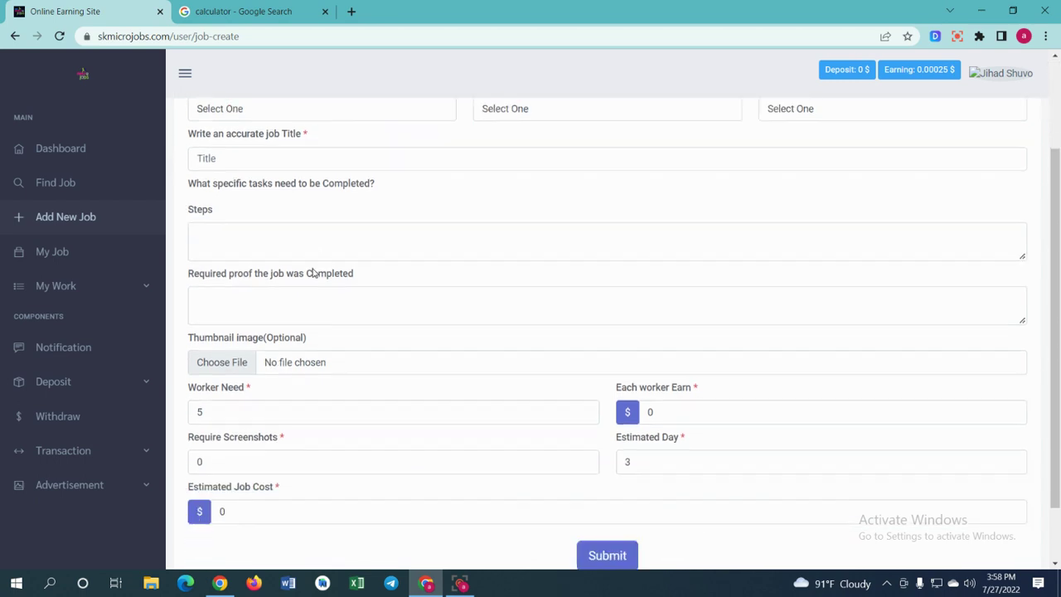
{"action": "scroll", "coordinate": [312, 270], "scroll_direction": "up", "scroll_amount": 2}
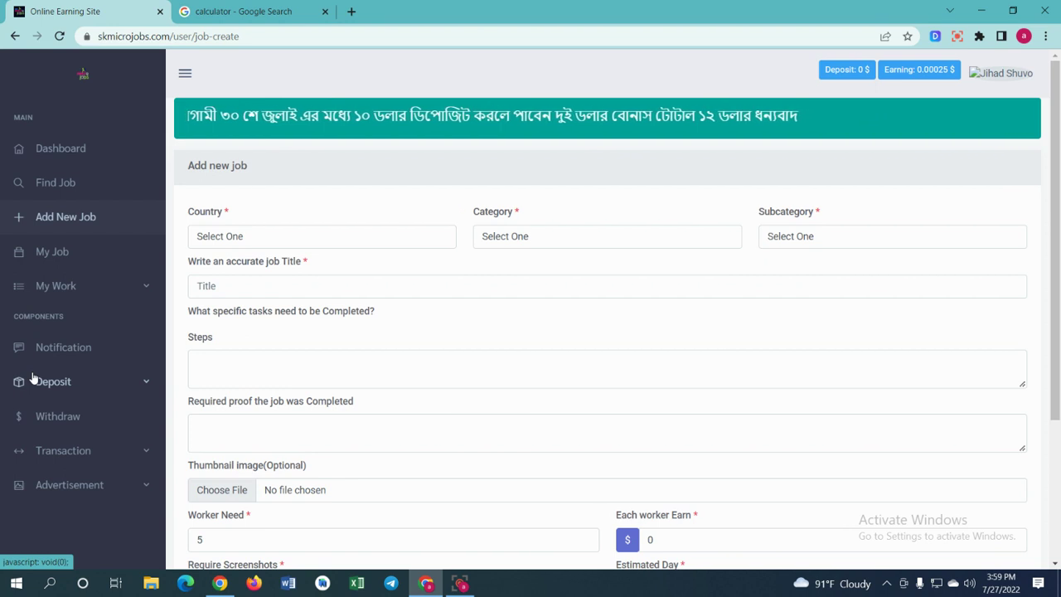
Step: Open the Manual Deposit page of the job site
{"action": "left_click", "coordinate": [146, 385]}
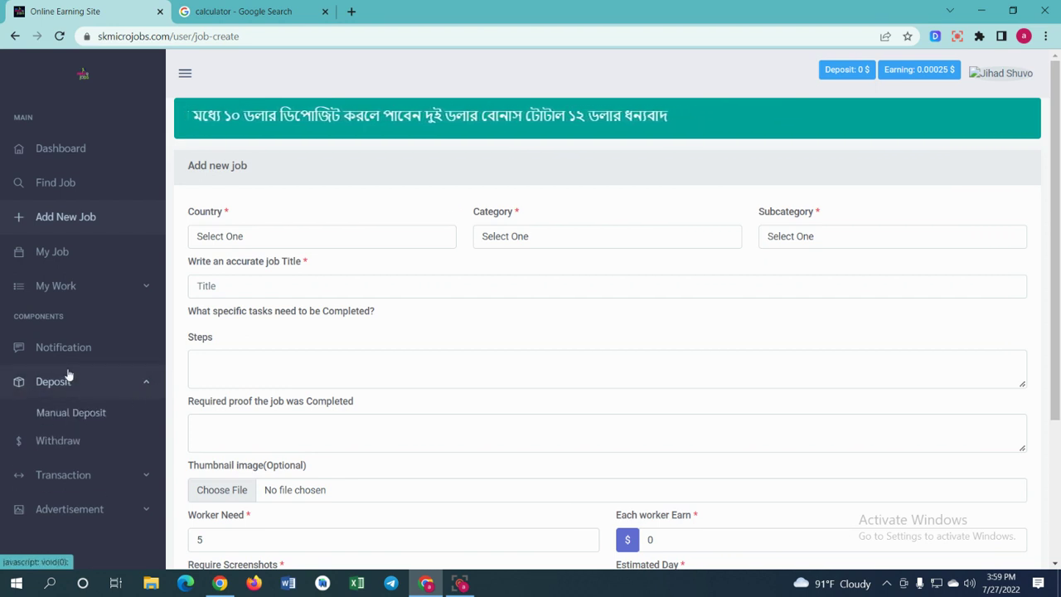
{"action": "left_click", "coordinate": [185, 73]}
{"action": "left_click", "coordinate": [63, 75]}
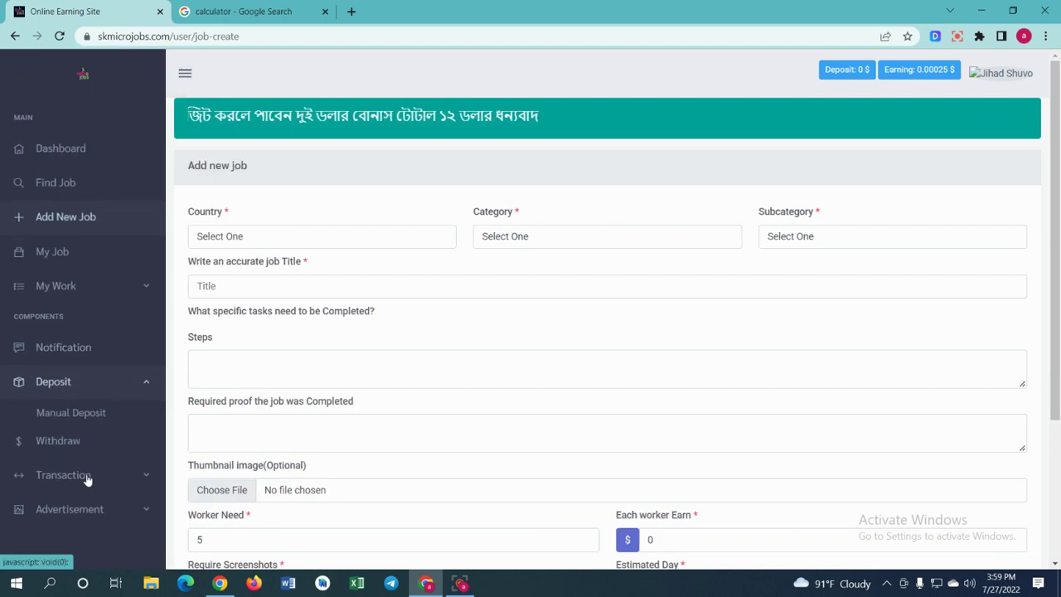
{"action": "left_click", "coordinate": [78, 413]}
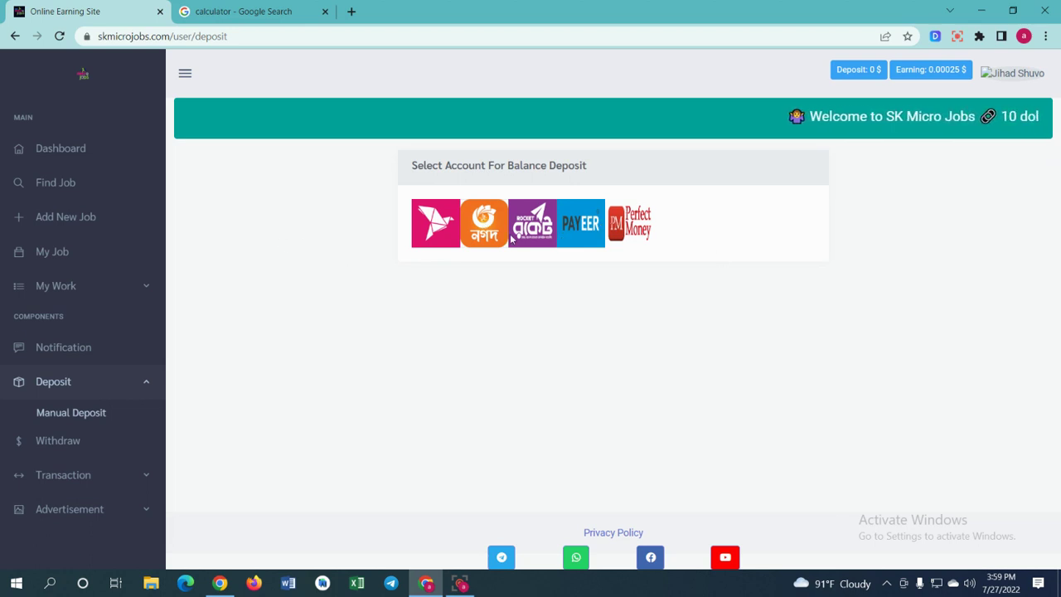
Step: Select the pink bird-logo payment account for the deposit and highlight the exchange rate and minimum deposit amount in its notice
{"action": "left_click", "coordinate": [427, 225]}
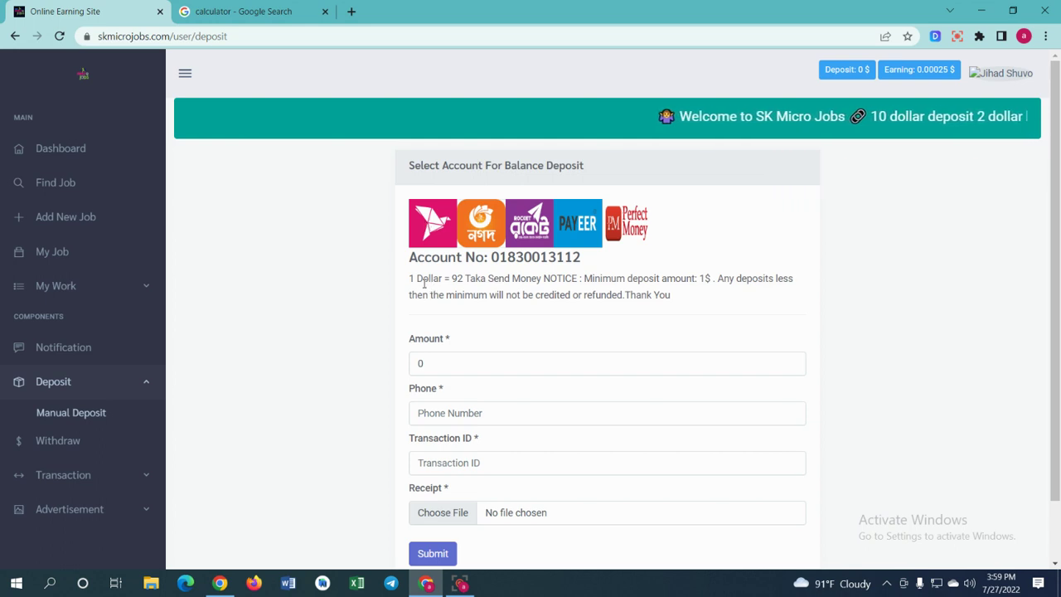
{"action": "left_click_drag", "start_coordinate": [437, 280], "coordinate": [687, 295]}
{"action": "left_click", "coordinate": [707, 278]}
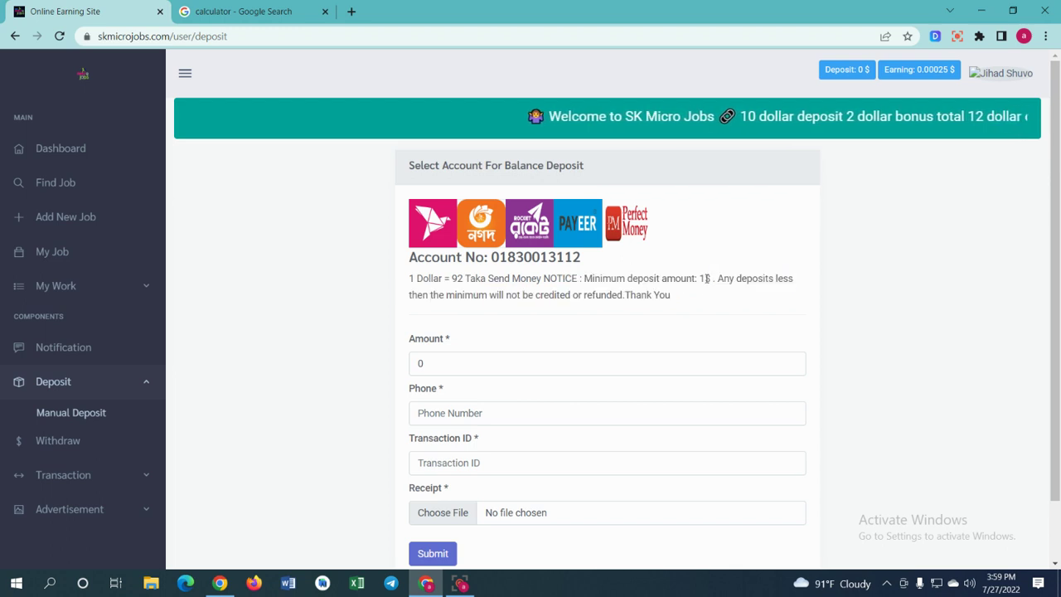
{"action": "double_click", "coordinate": [706, 278]}
Step: Set the deposit amount to 92
{"action": "scroll", "coordinate": [514, 315], "scroll_direction": "down", "scroll_amount": 2}
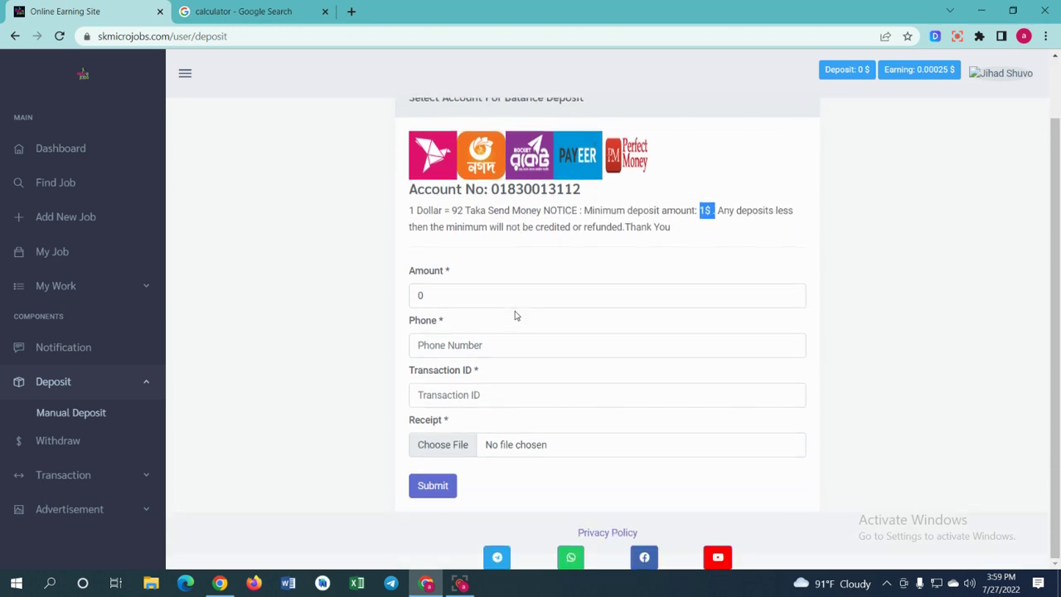
{"action": "left_click", "coordinate": [440, 297]}
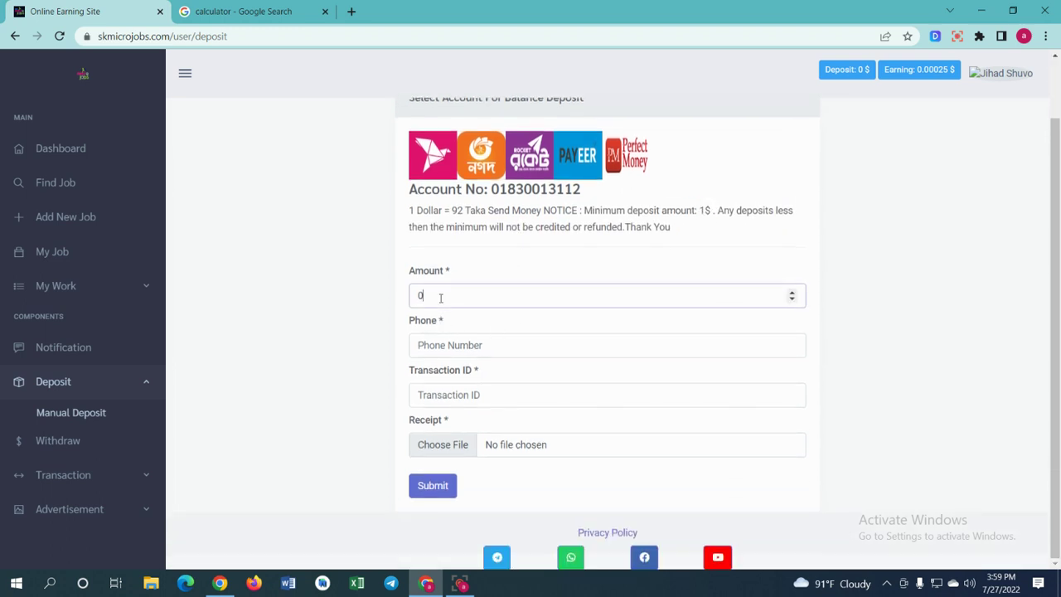
{"action": "key", "text": "BackSpace"}
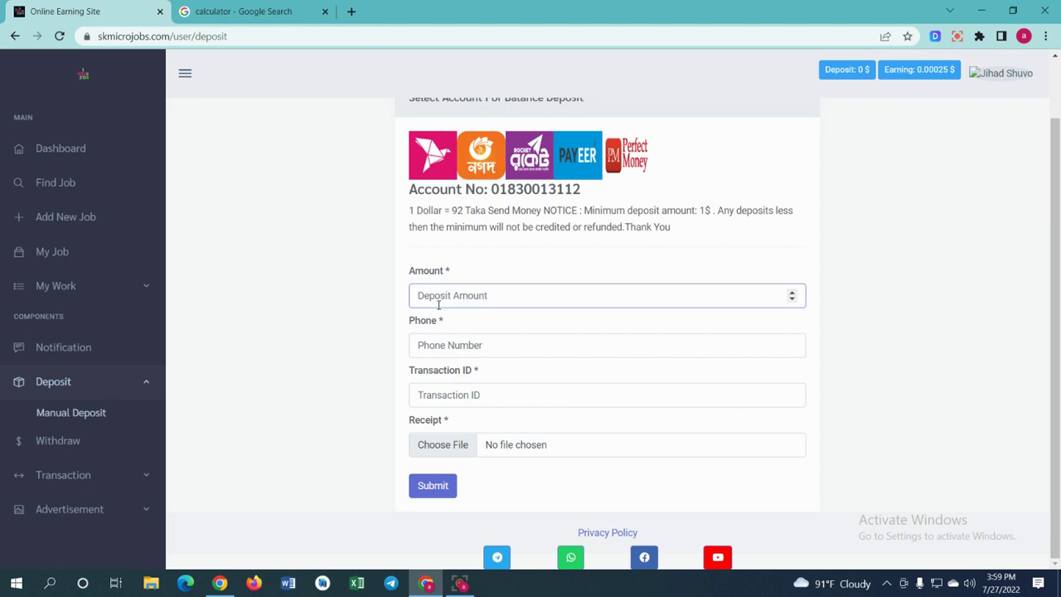
{"action": "type", "text": "92"}
{"action": "left_click", "coordinate": [433, 349]}
{"action": "type", "text": "olfjhjk"}
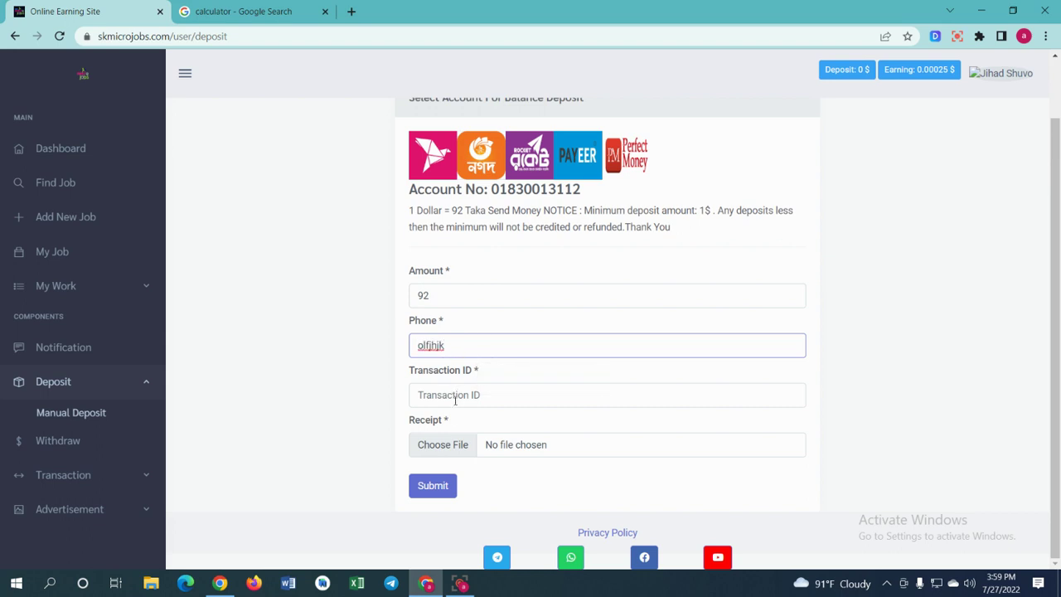
{"action": "key", "text": "BackSpace"}
{"action": "key", "text": "Tab"}
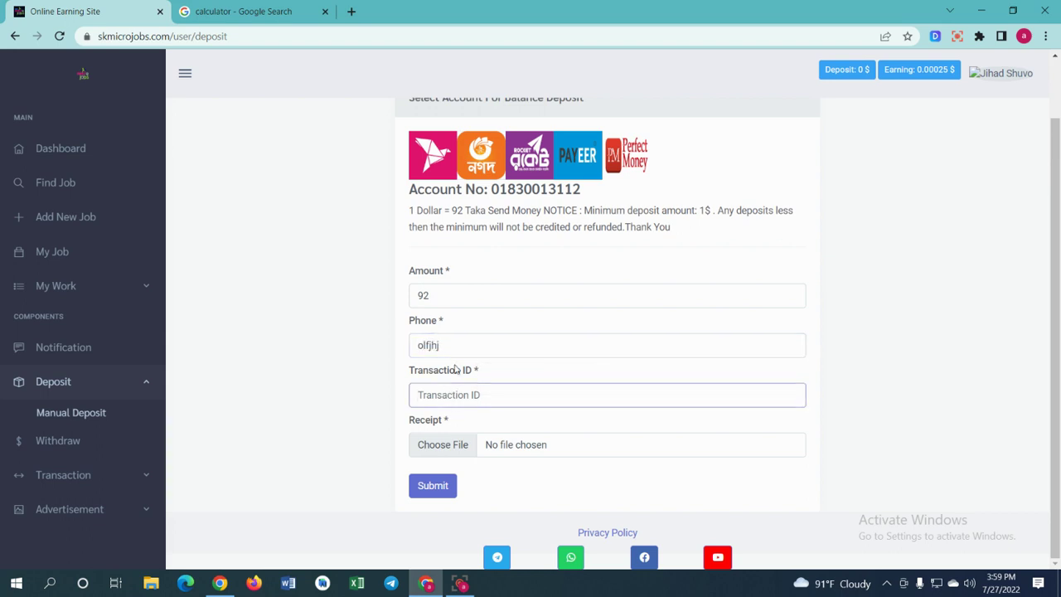
{"action": "key", "text": "shift+Tab"}
{"action": "key", "text": "BackSpace"}
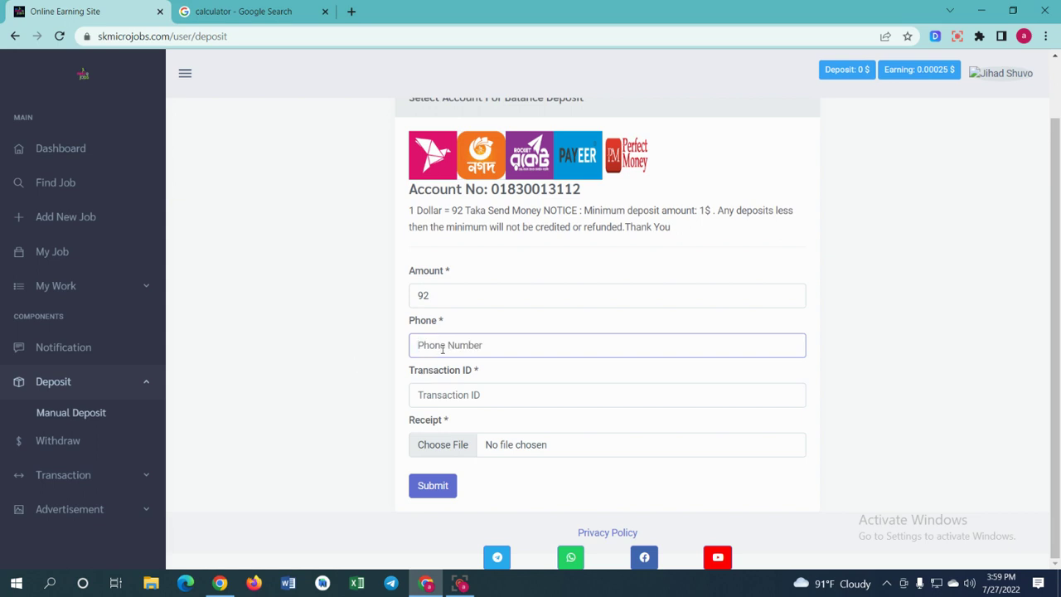
Step: Try to submit the deposit form with the phone number, transaction ID and receipt left empty
{"action": "left_click", "coordinate": [448, 395]}
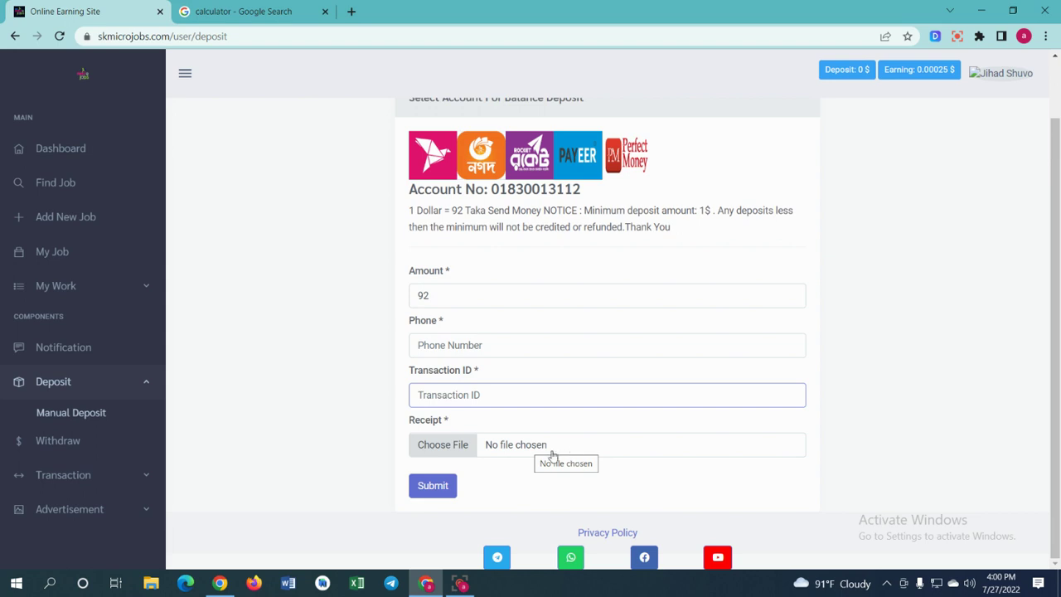
{"action": "left_click", "coordinate": [432, 485]}
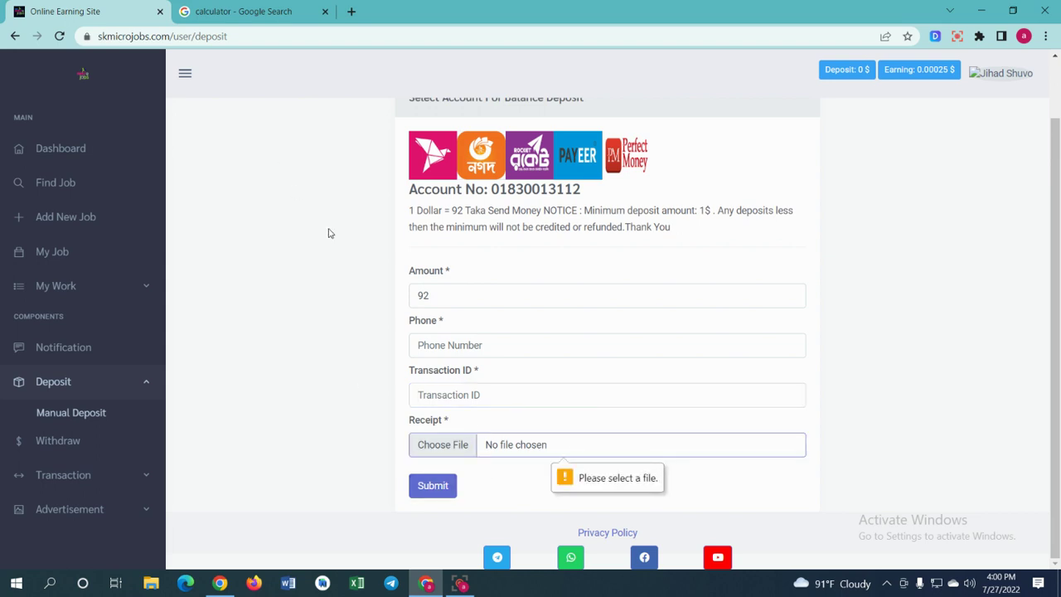
{"action": "scroll", "coordinate": [315, 235], "scroll_direction": "up", "scroll_amount": 1}
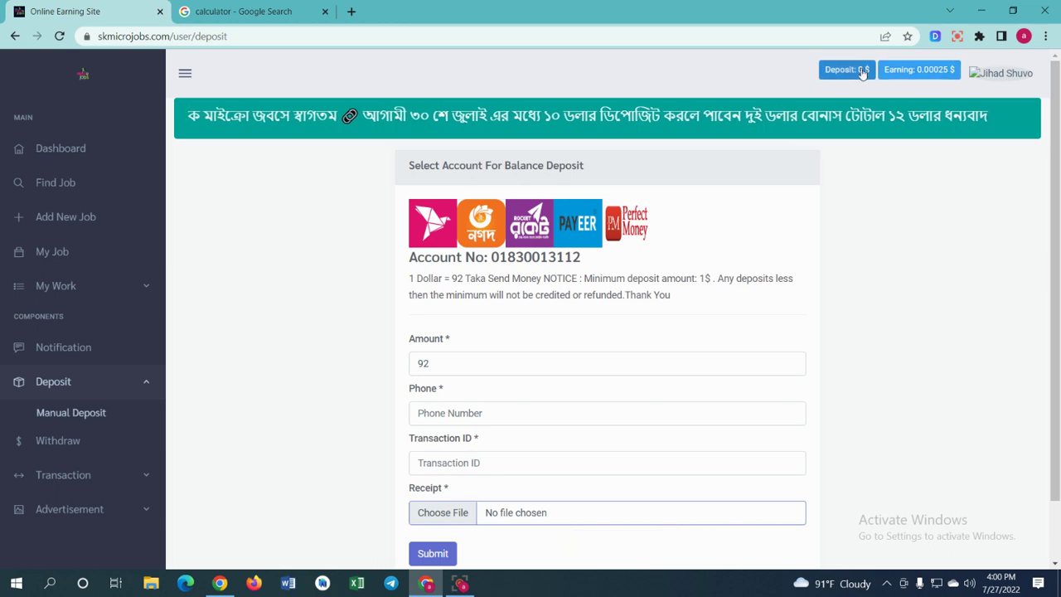
{"action": "left_click", "coordinate": [804, 83]}
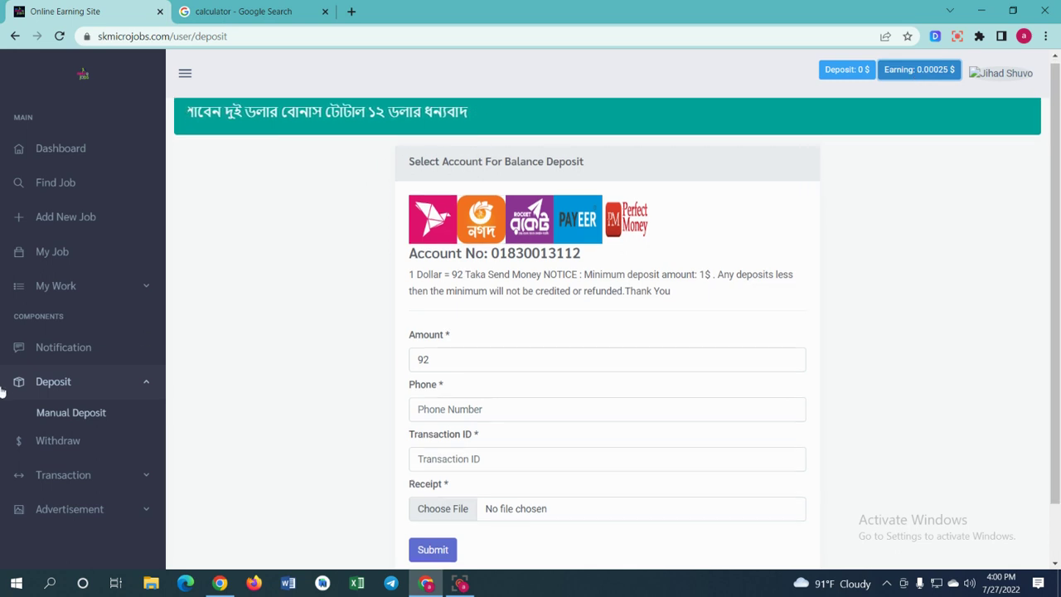
Step: Open the Withdraw page and examine the current balance message beside the withdrawal amount
{"action": "scroll", "coordinate": [21, 431], "scroll_direction": "down", "scroll_amount": 1}
{"action": "left_click", "coordinate": [93, 445]}
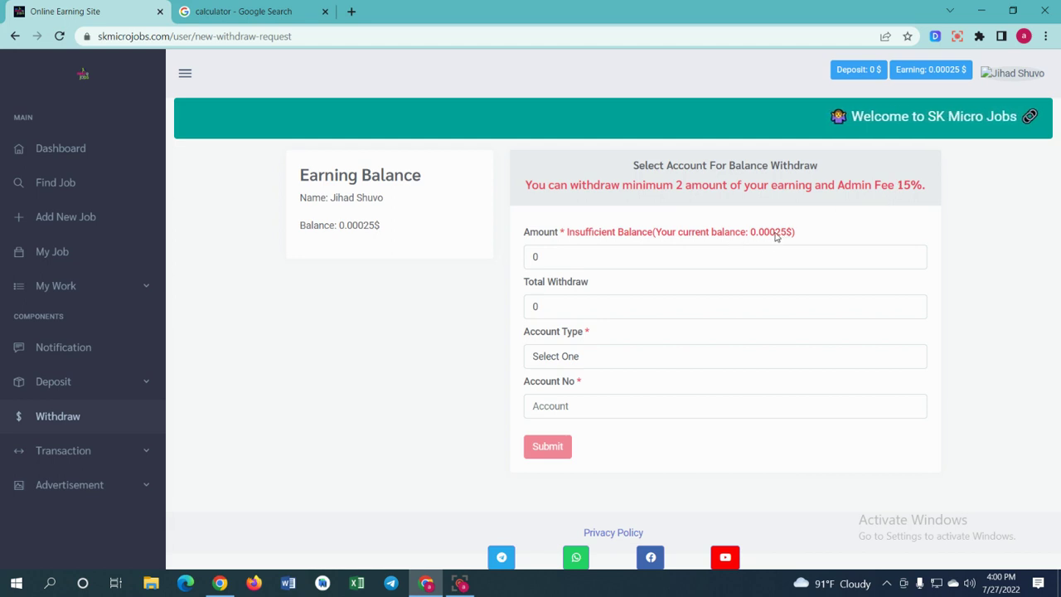
{"action": "left_click_drag", "start_coordinate": [774, 234], "coordinate": [791, 235]}
{"action": "double_click", "coordinate": [634, 234]}
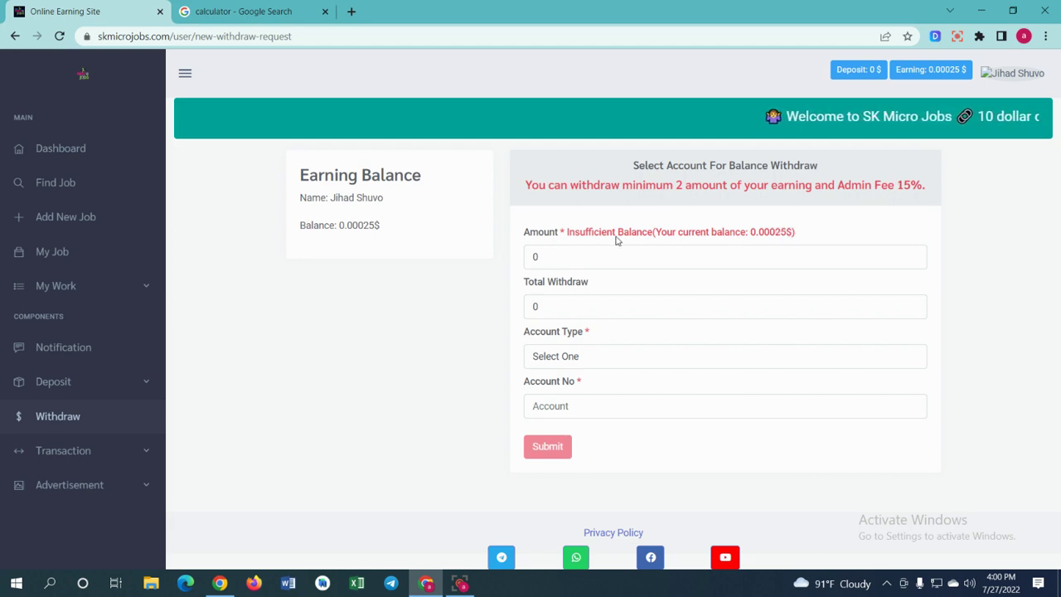
{"action": "left_click_drag", "start_coordinate": [691, 235], "coordinate": [769, 242]}
{"action": "left_click", "coordinate": [779, 242]}
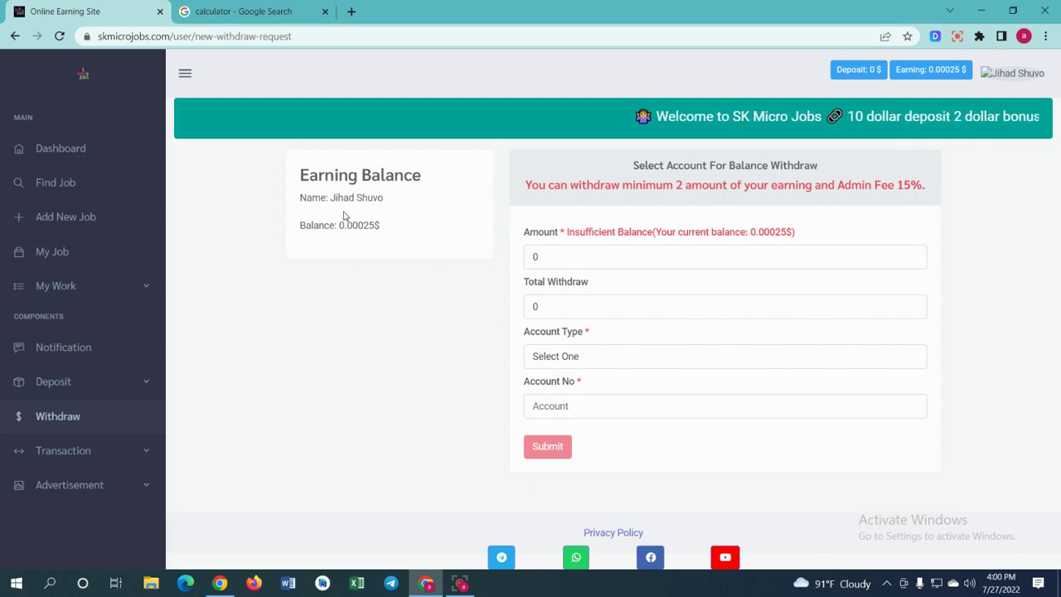
Step: Highlight the minimum withdrawal amount and the admin fee in the notice above the withdrawal form
{"action": "left_click_drag", "start_coordinate": [562, 189], "coordinate": [947, 196]}
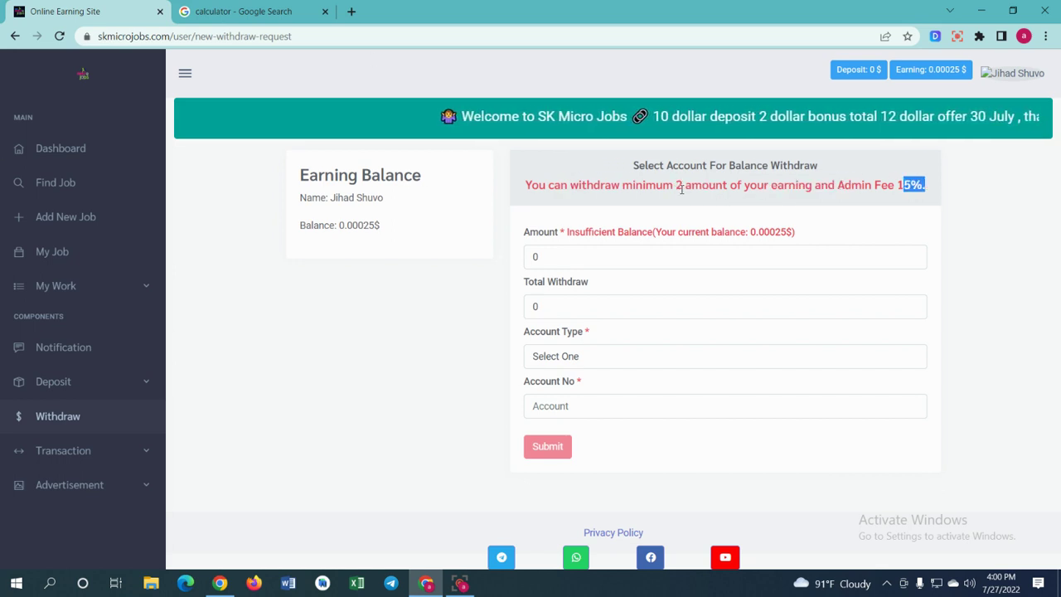
{"action": "left_click_drag", "start_coordinate": [682, 189], "coordinate": [795, 189]}
{"action": "left_click", "coordinate": [928, 189]}
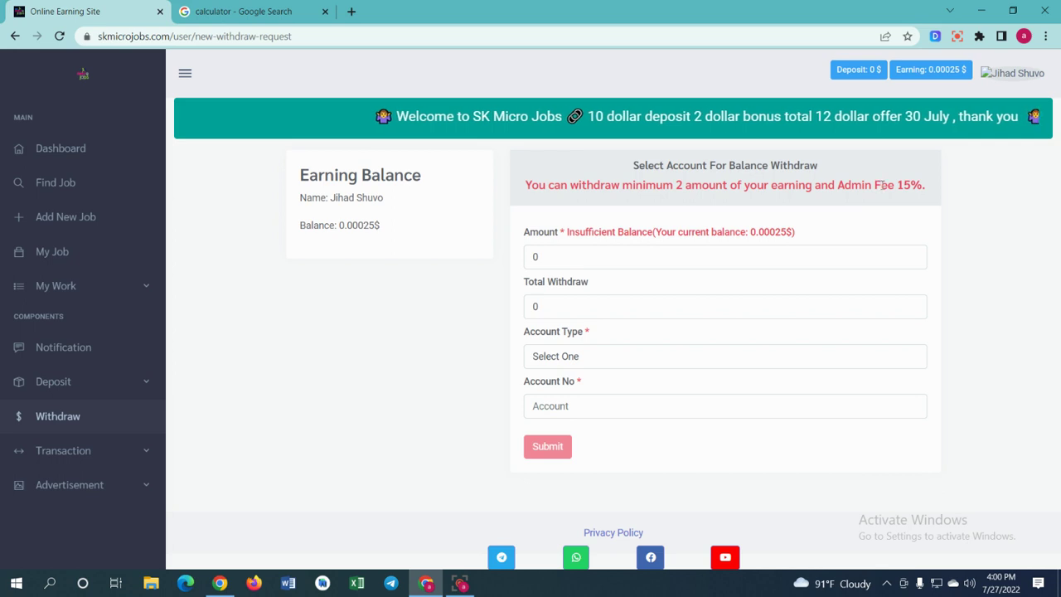
{"action": "left_click_drag", "start_coordinate": [887, 184], "coordinate": [924, 185]}
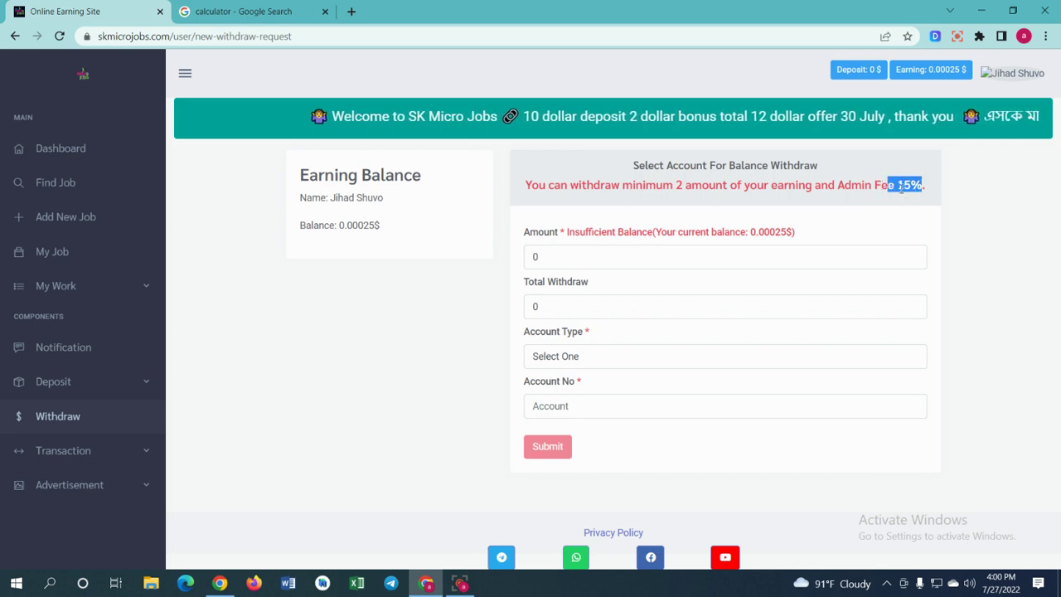
{"action": "left_click", "coordinate": [903, 189]}
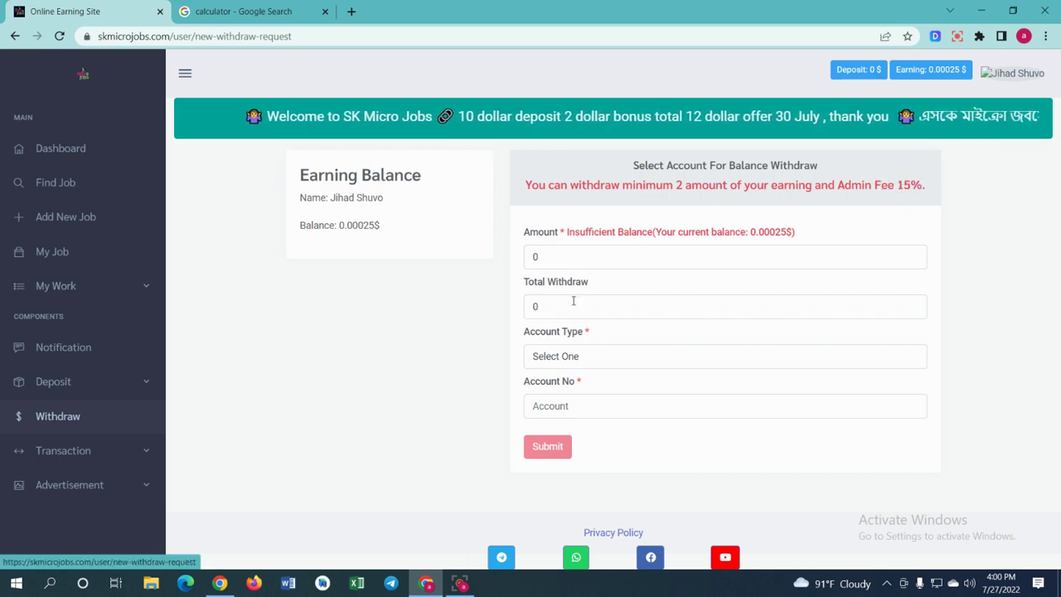